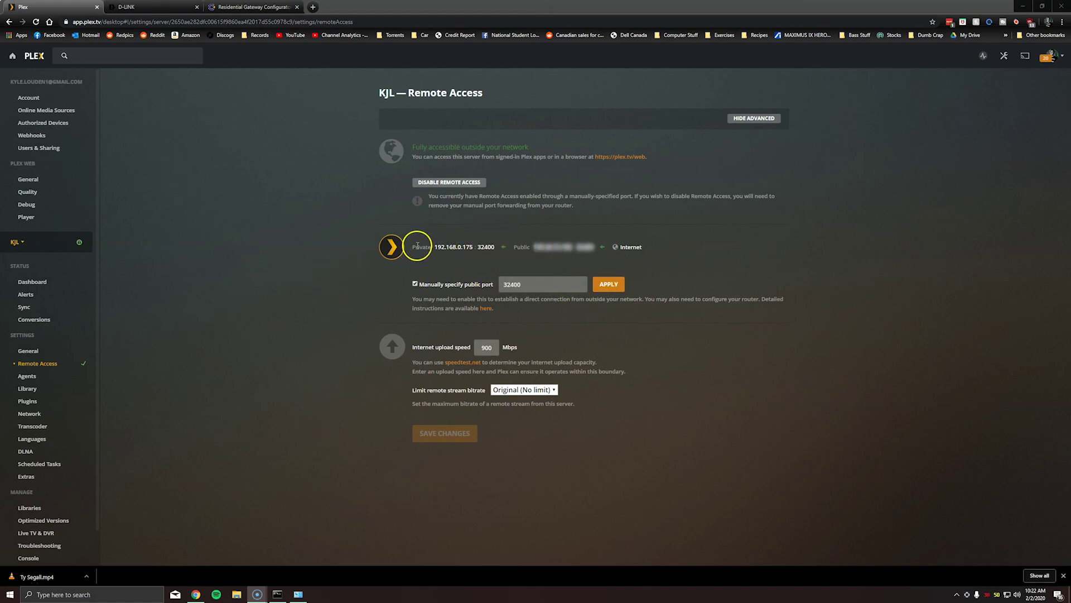
# - Review Plex's Remote Access settings, highlighting the server's private address and the public port 32400
pyautogui.moveTo(411, 246); pyautogui.dragTo(497, 249)
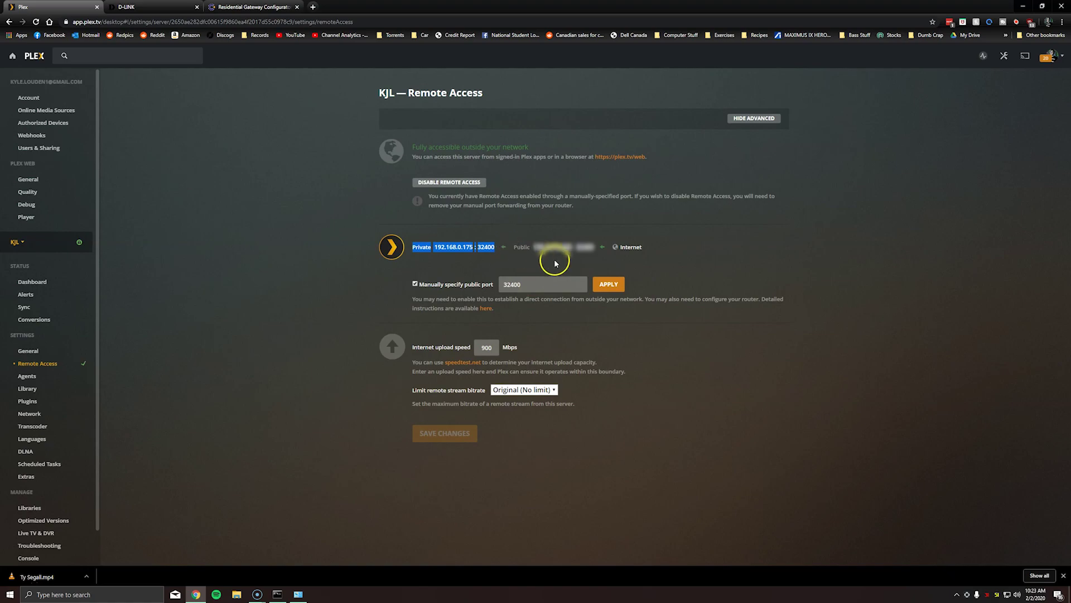
pyautogui.click(550, 284)
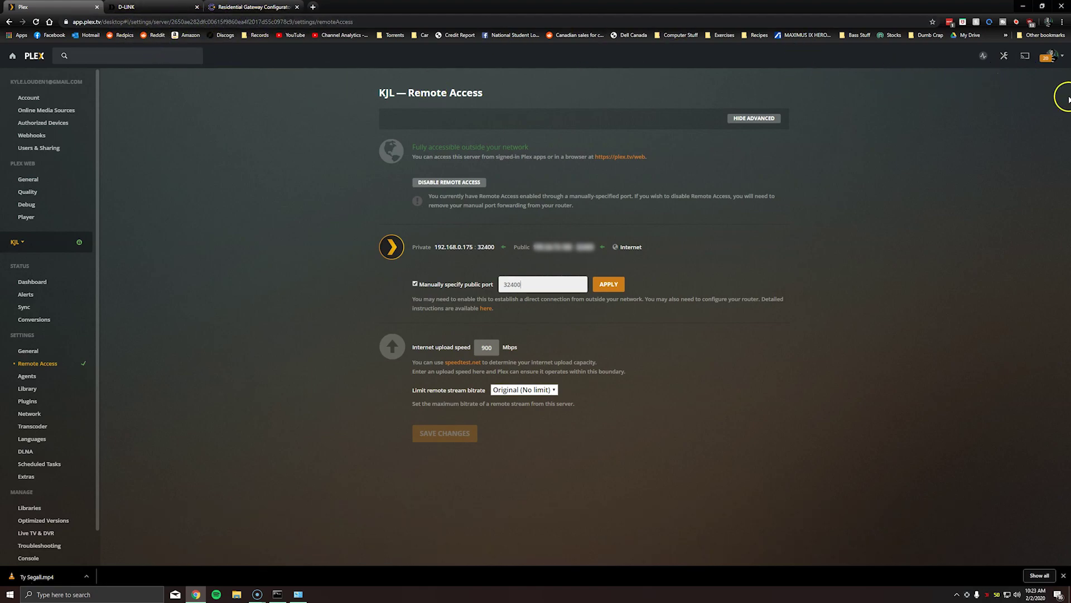
pyautogui.click(1056, 62)
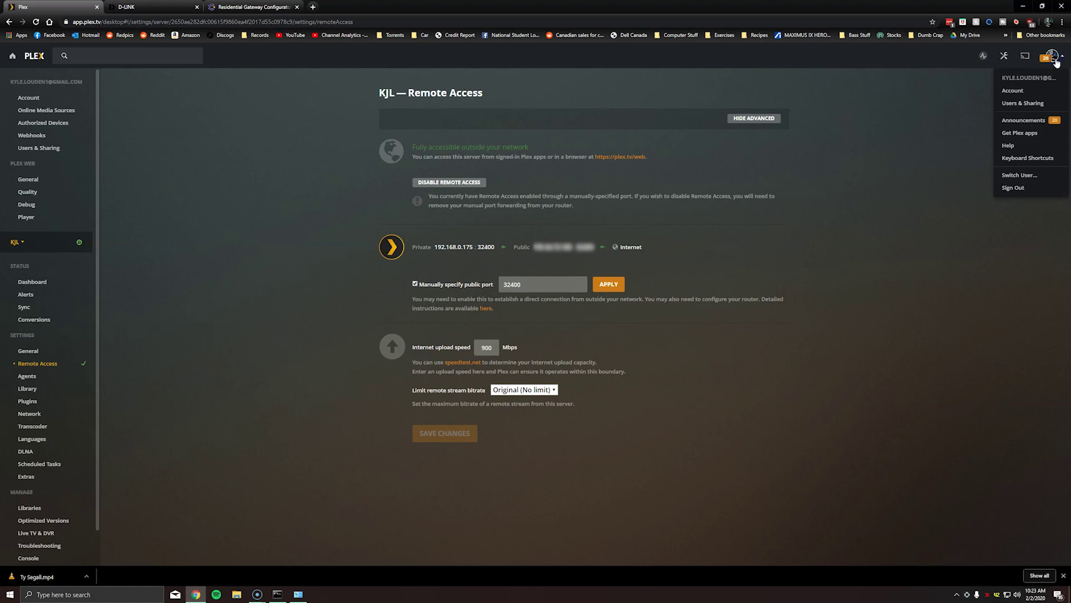
pyautogui.click(1025, 91)
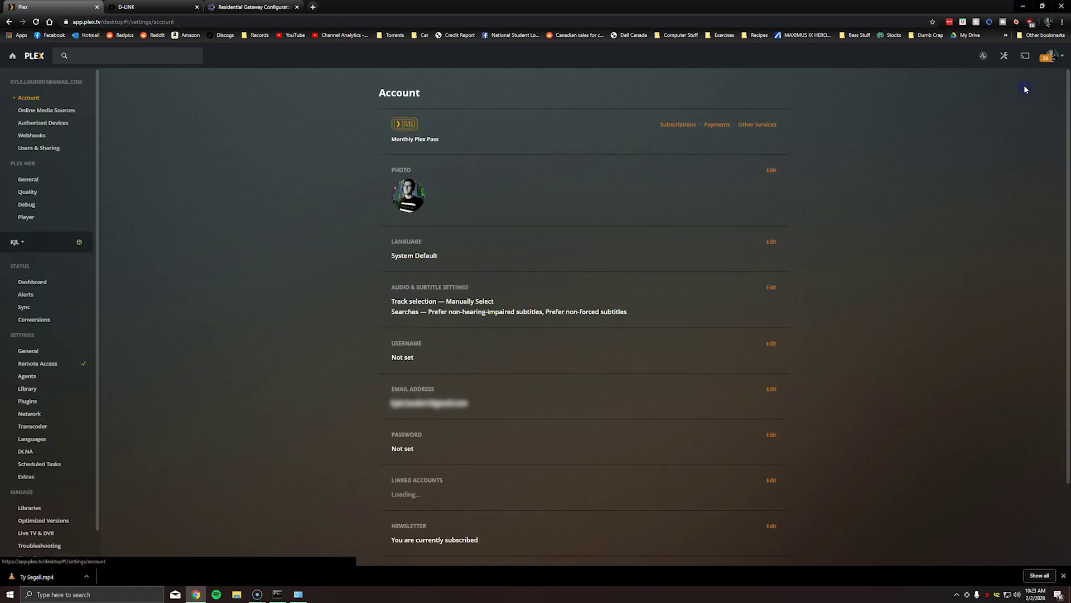
pyautogui.click(49, 365)
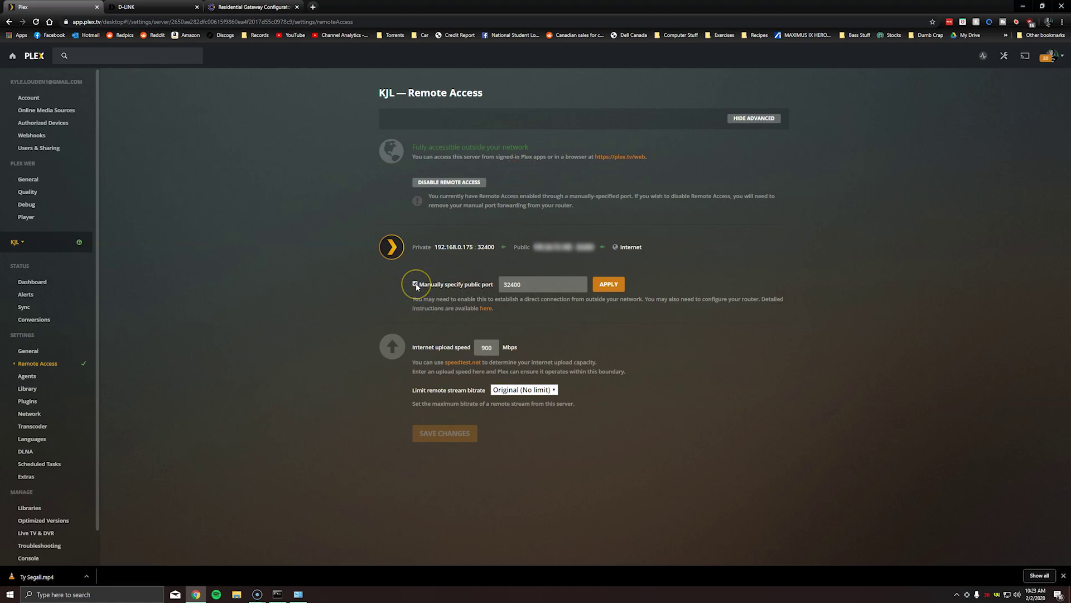
pyautogui.moveTo(416, 287); pyautogui.dragTo(513, 286)
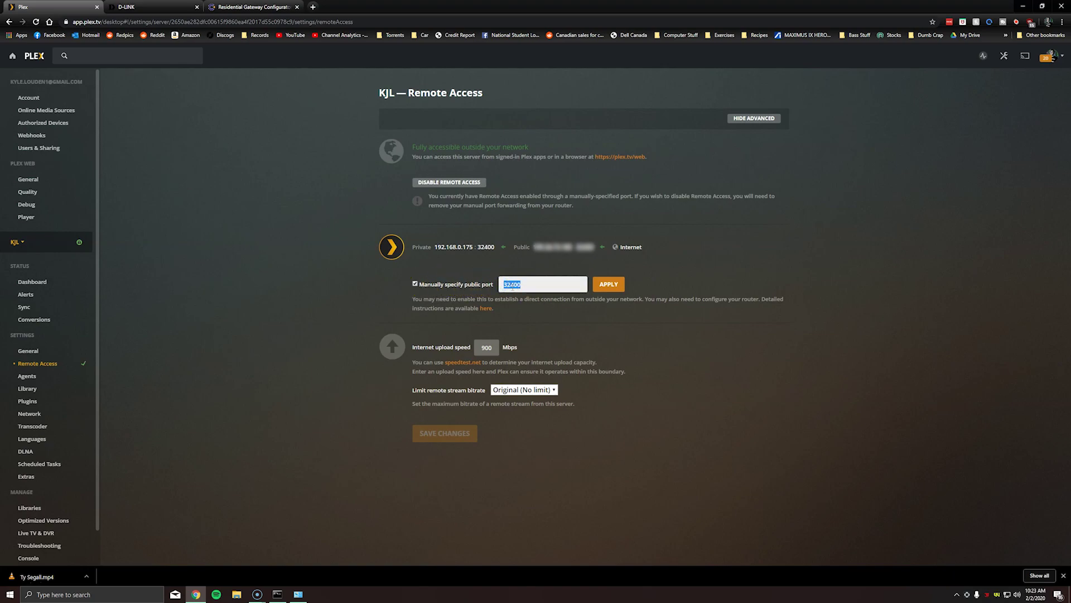
pyautogui.moveTo(517, 288); pyautogui.dragTo(605, 286)
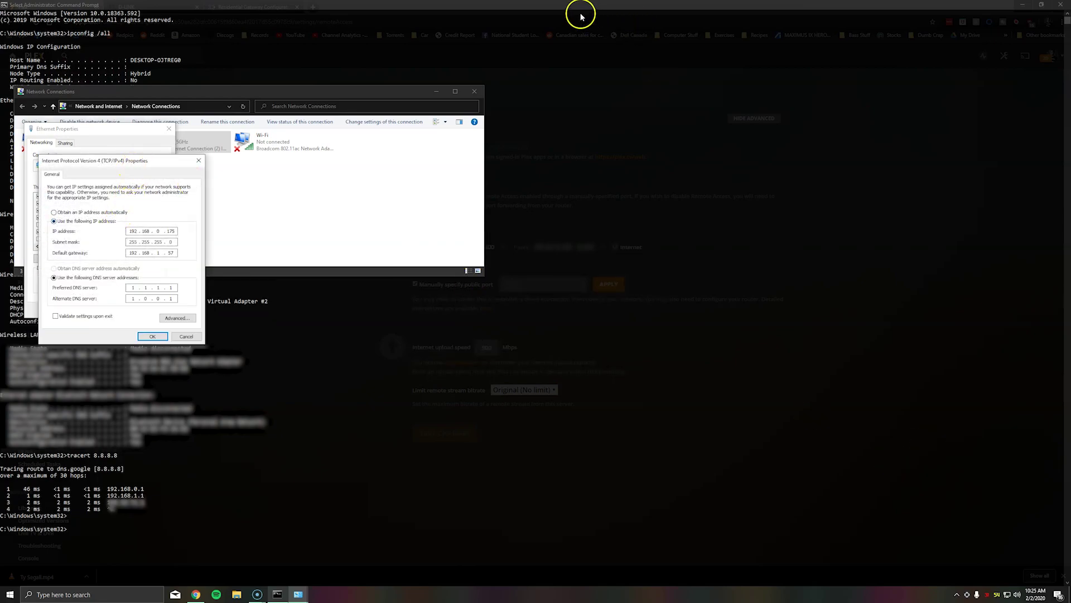
# - Read the PC's IPv4 address 192.168.0.175 in Command Prompt, then switch to the D-Link router login page
pyautogui.click(507, 10)
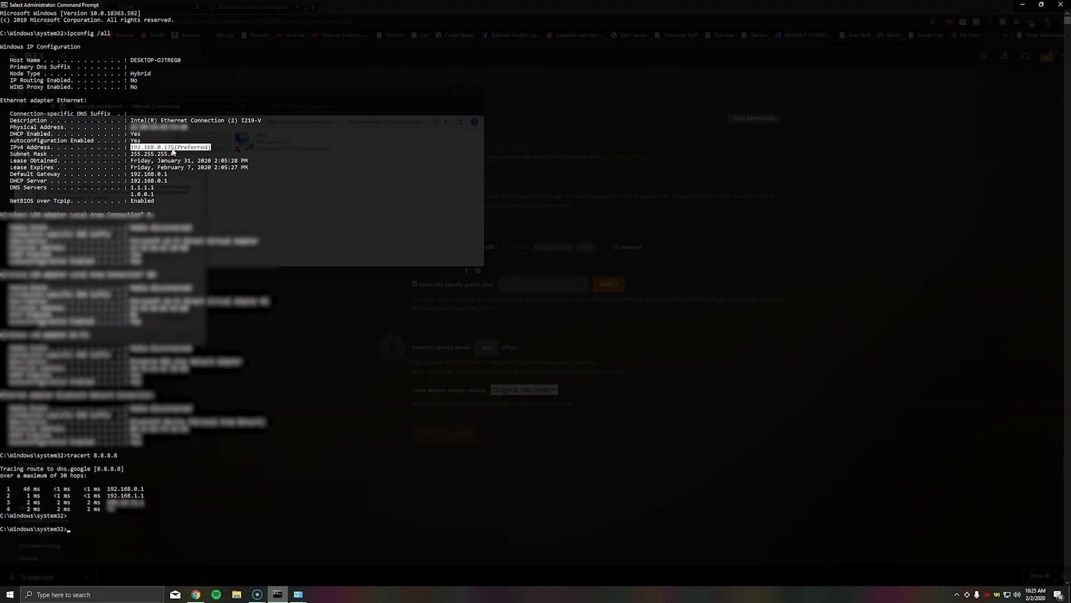
pyautogui.click(299, 593)
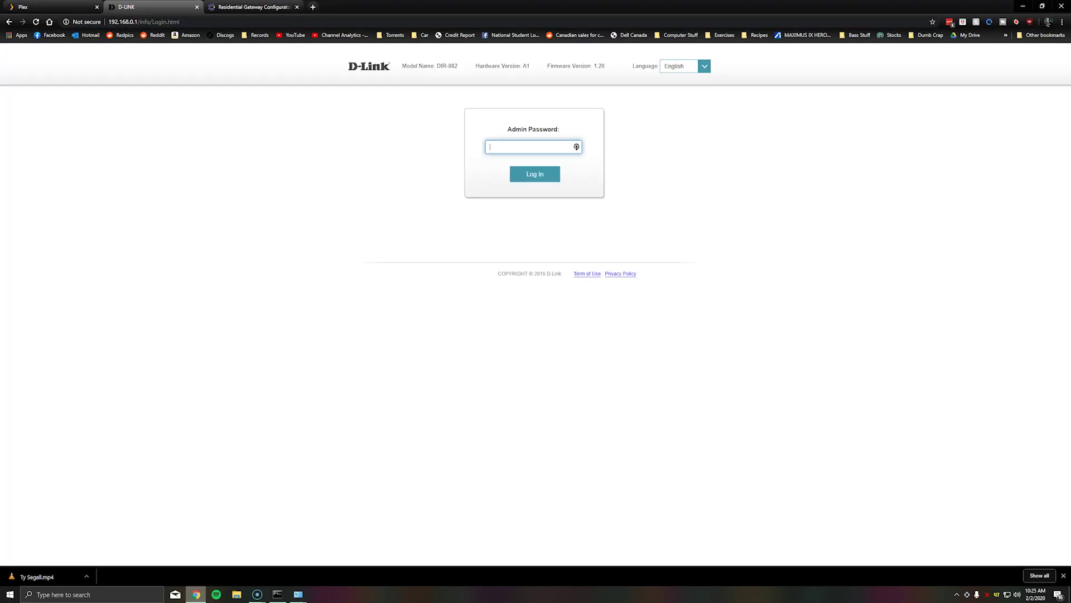
# - Check the PC's IPv4 address and the DHCP server 192.168.0.1 in the ipconfig output
pyautogui.click(137, 22)
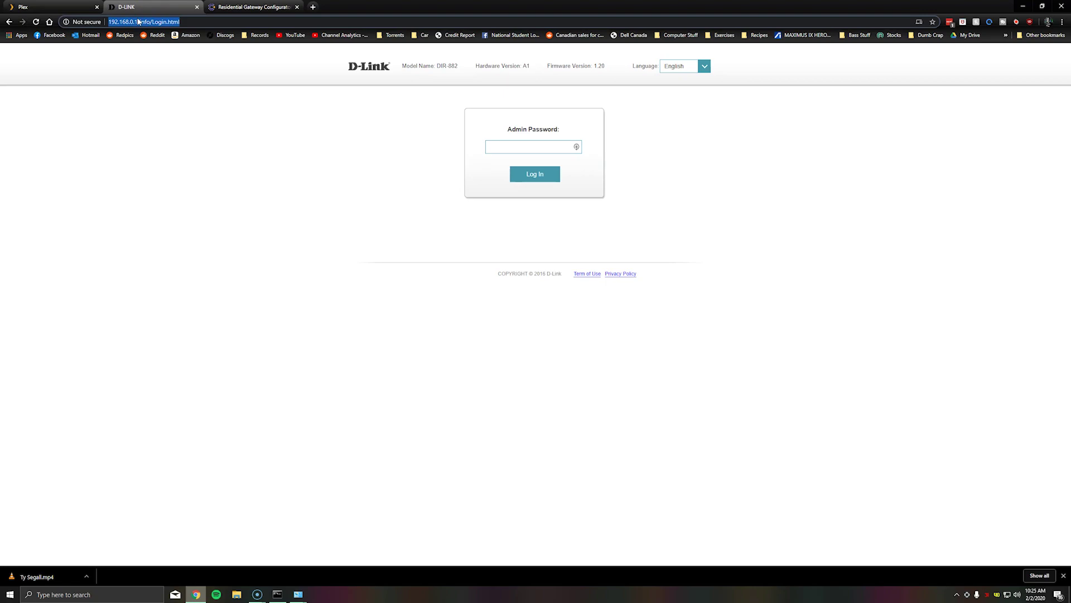
pyautogui.click(278, 594)
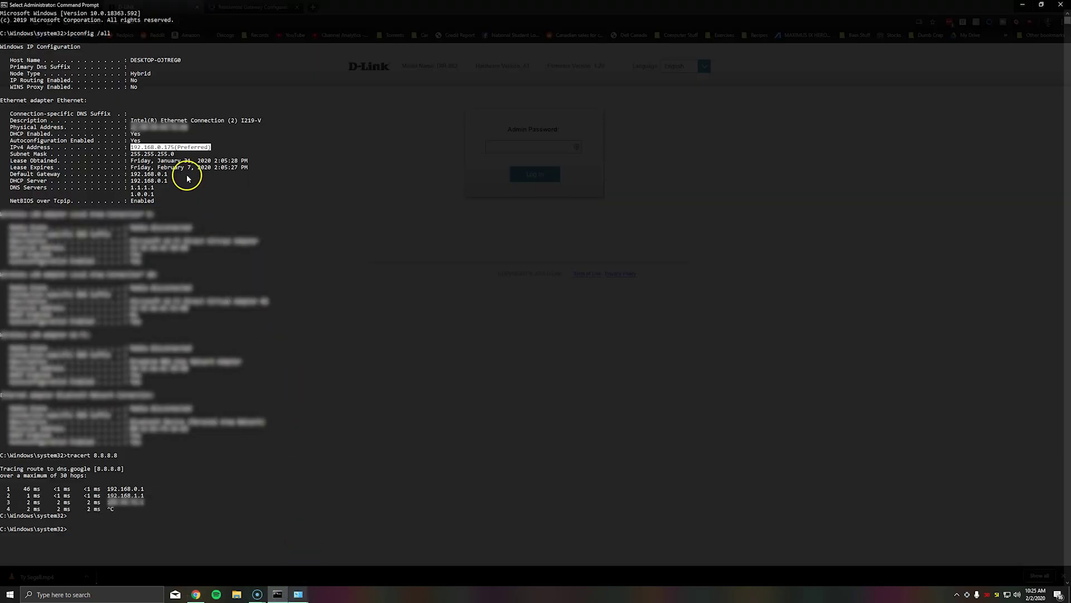
pyautogui.click(146, 146)
pyautogui.moveTo(132, 147); pyautogui.dragTo(173, 150)
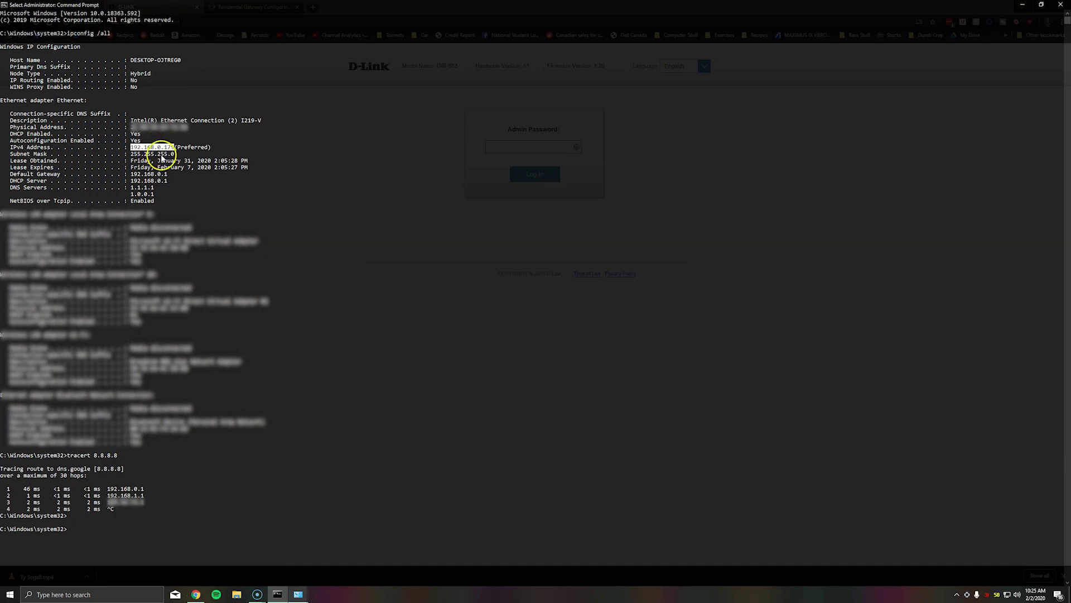
pyautogui.click(152, 180)
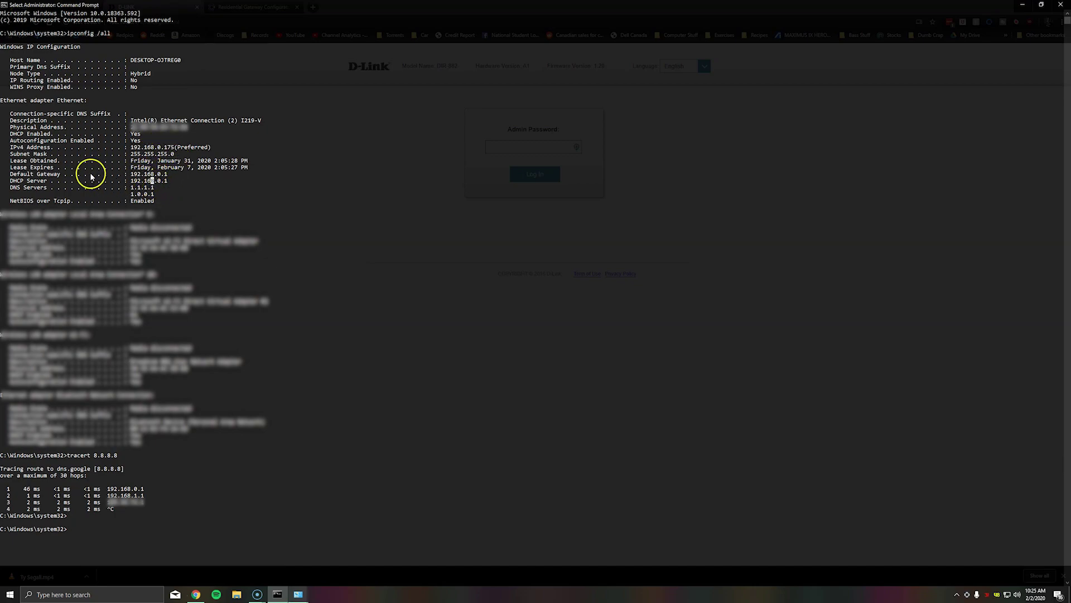
pyautogui.moveTo(132, 179); pyautogui.dragTo(167, 185)
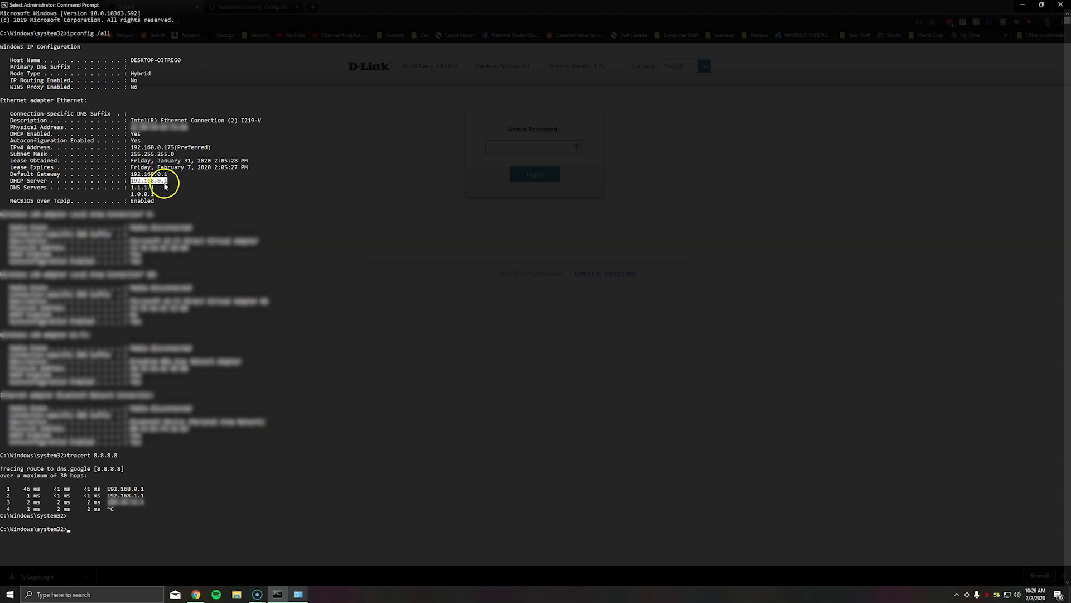
# - Log into the D-Link router web interface with the admin password
pyautogui.click(196, 594)
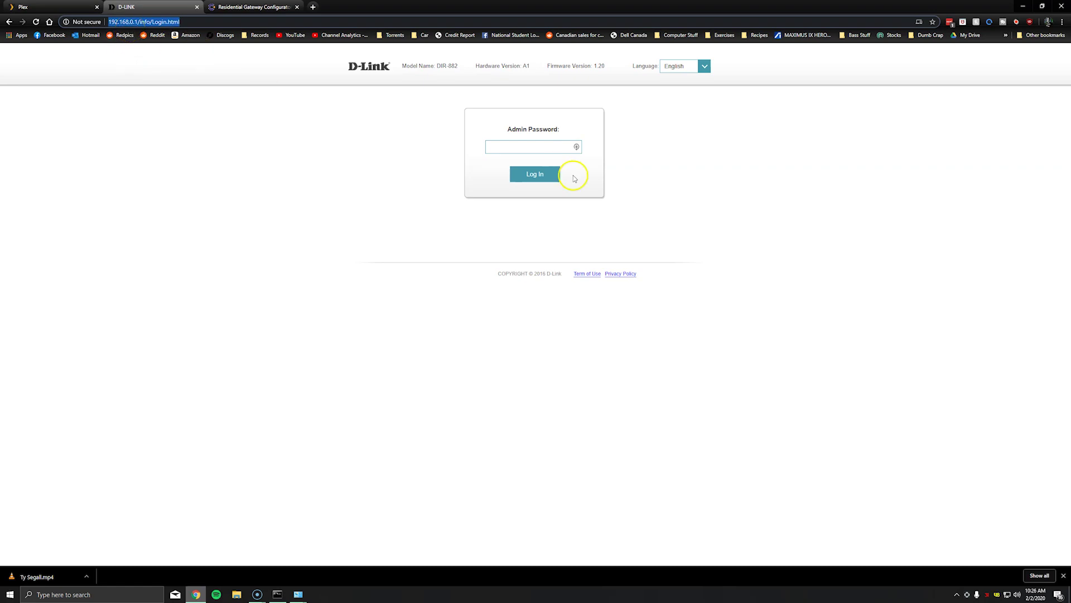
pyautogui.click(513, 150)
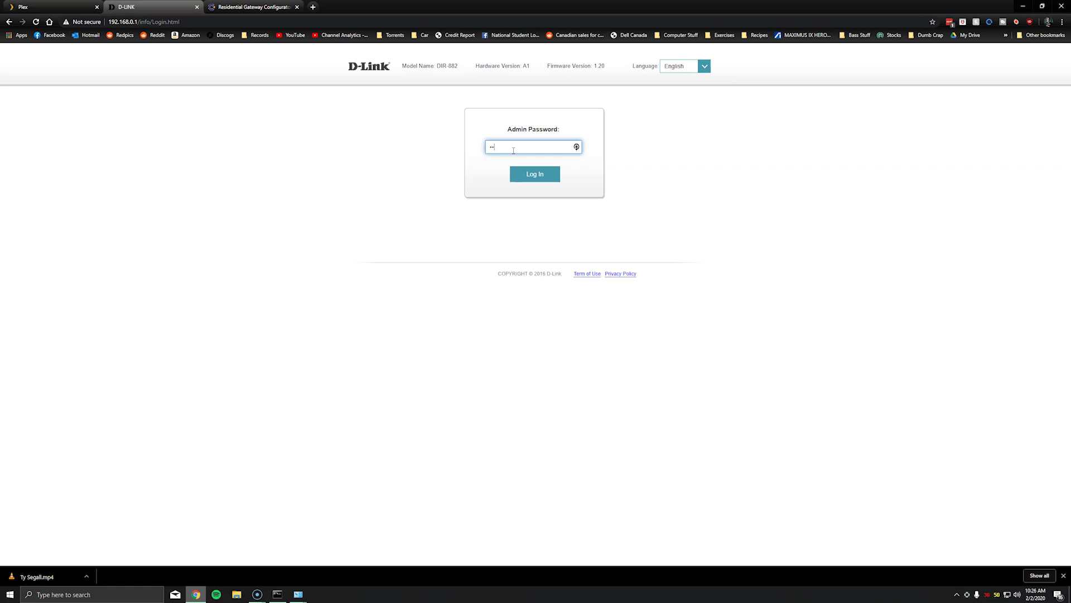
pyautogui.press('Return')
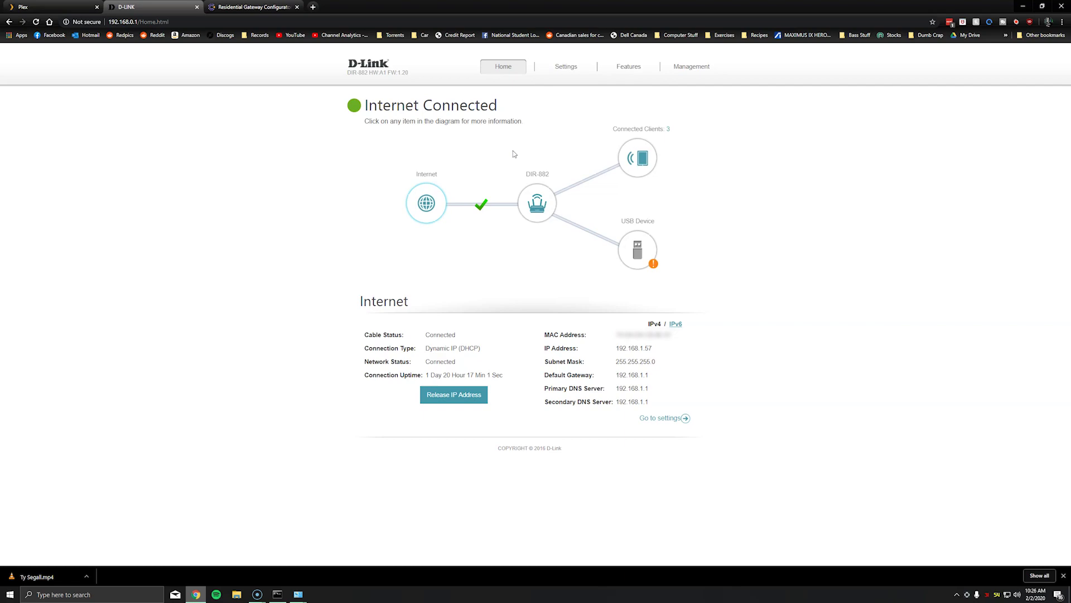
# - Note the D-Link router's Internet IP 192.168.1.57 and default gateway 192.168.1.1 on its Home page
pyautogui.click(467, 146)
pyautogui.moveTo(652, 347); pyautogui.dragTo(614, 375)
pyautogui.click(617, 346)
pyautogui.click(616, 374)
pyautogui.moveTo(651, 349)
pyautogui.mouseDown()
pyautogui.moveTo(615, 348)
pyautogui.moveTo(653, 349)
pyautogui.mouseUp()
pyautogui.click(619, 348)
# - Bring the Ethernet IPv4 Properties window forward, ready to edit the DNS server fields
pyautogui.click(300, 594)
pyautogui.click(391, 564)
pyautogui.click(177, 298)
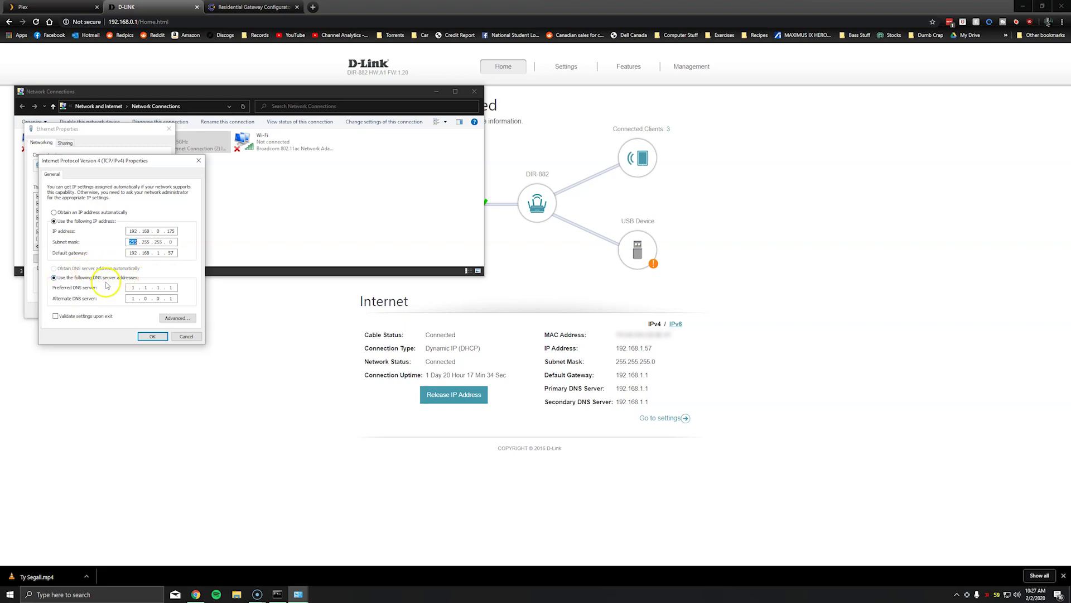
# - Complete the Preferred DNS server as 1.1.1.1
pyautogui.click(145, 288)
pyautogui.write('1')
pyautogui.press('Left')
pyautogui.write('1')
# - Save the IPv4 settings despite the gateway warning, close Ethernet Properties and return to Plex
pyautogui.click(152, 338)
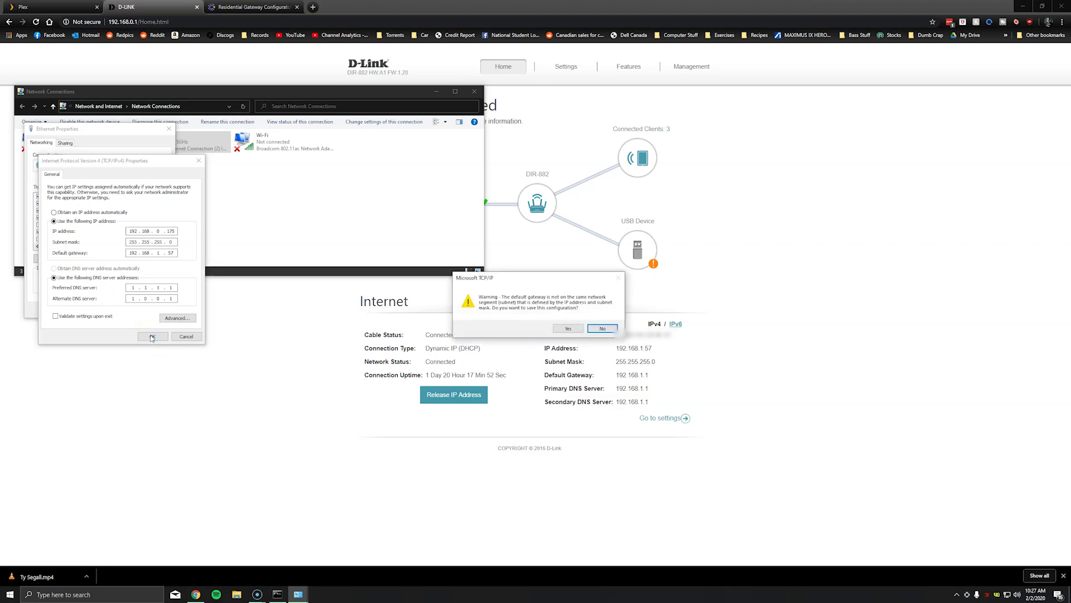
pyautogui.click(575, 325)
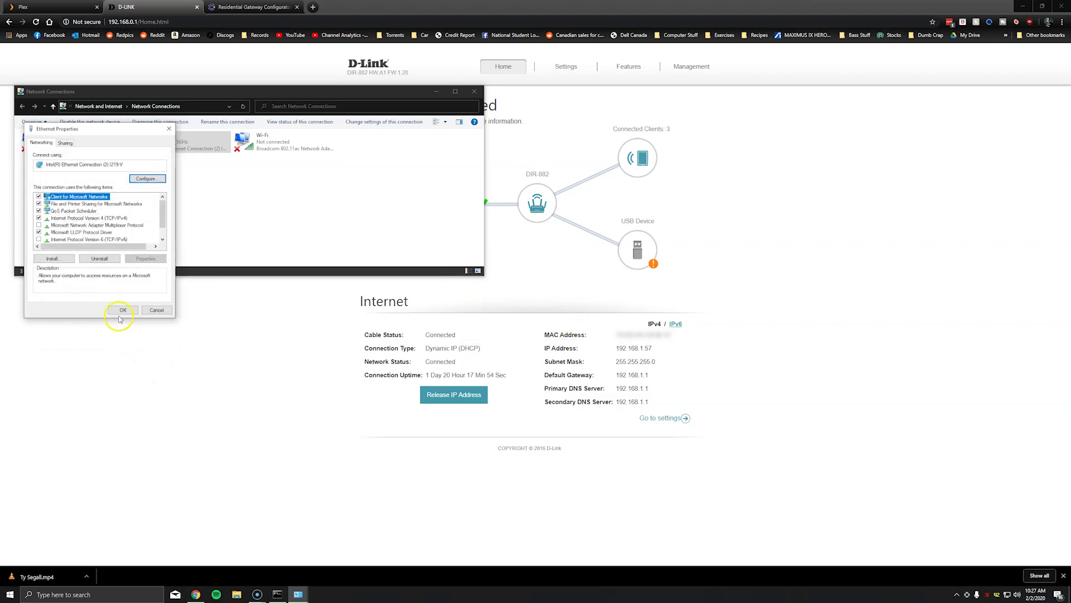
pyautogui.click(122, 310)
pyautogui.click(437, 92)
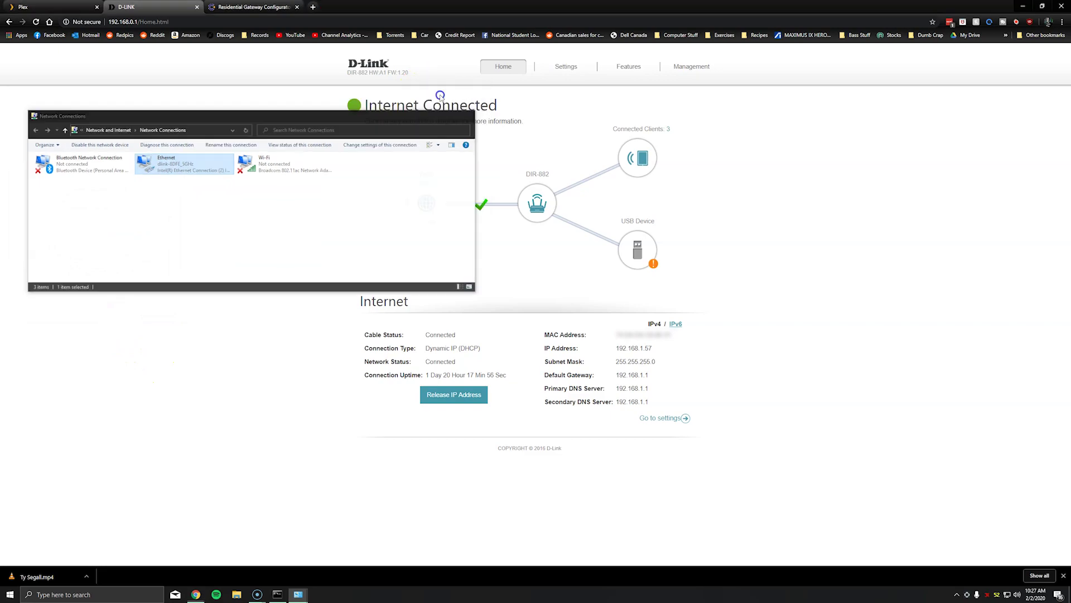
pyautogui.click(37, 11)
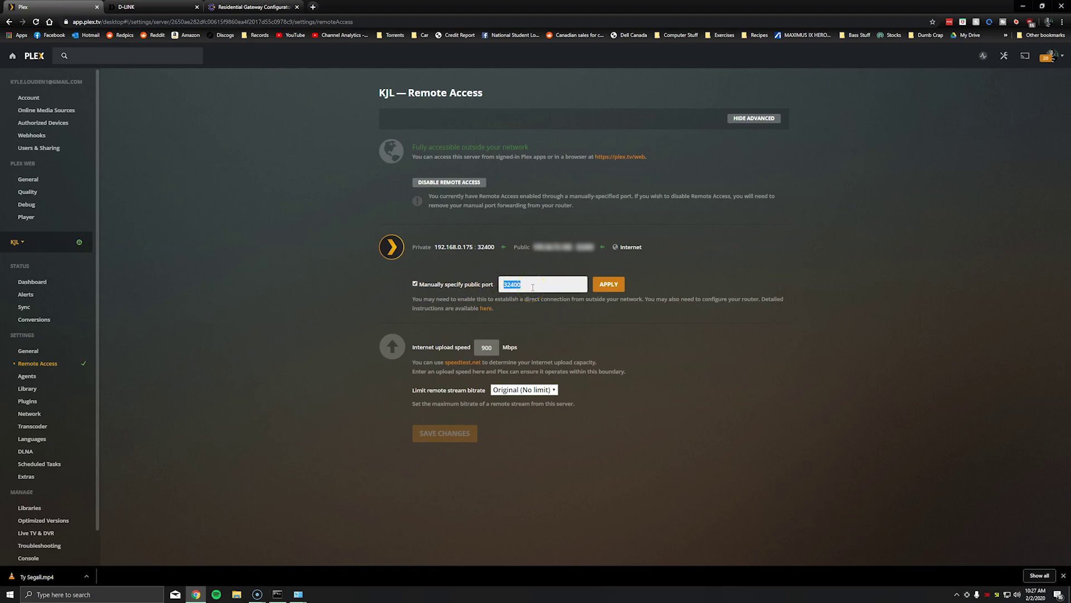
# - Return to the D-Link router's Home page, select its address, and bring up the Features dropdown
pyautogui.click(136, 5)
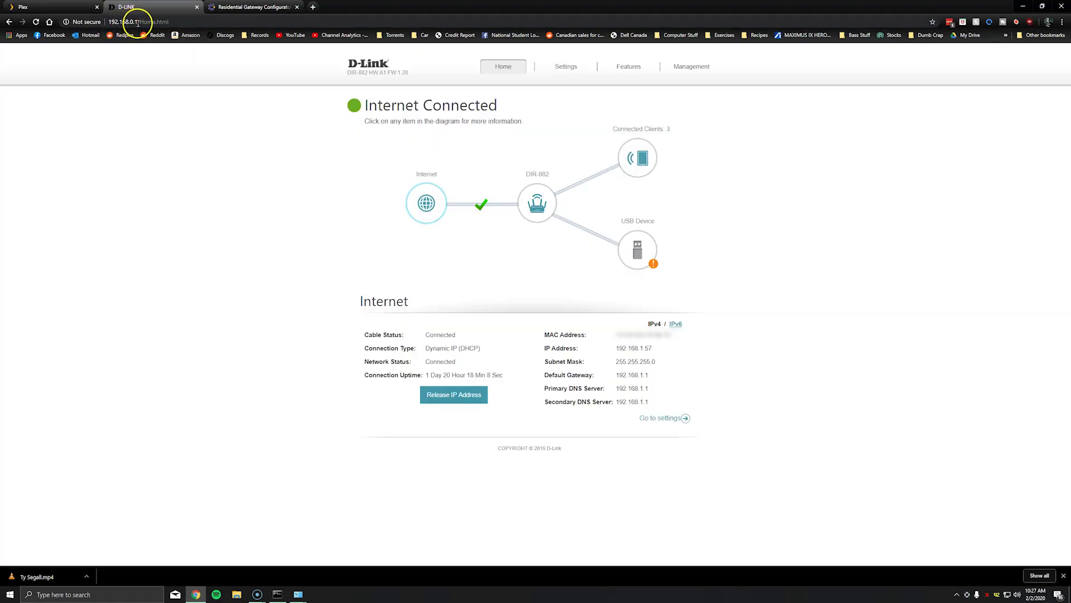
pyautogui.doubleClick(120, 21)
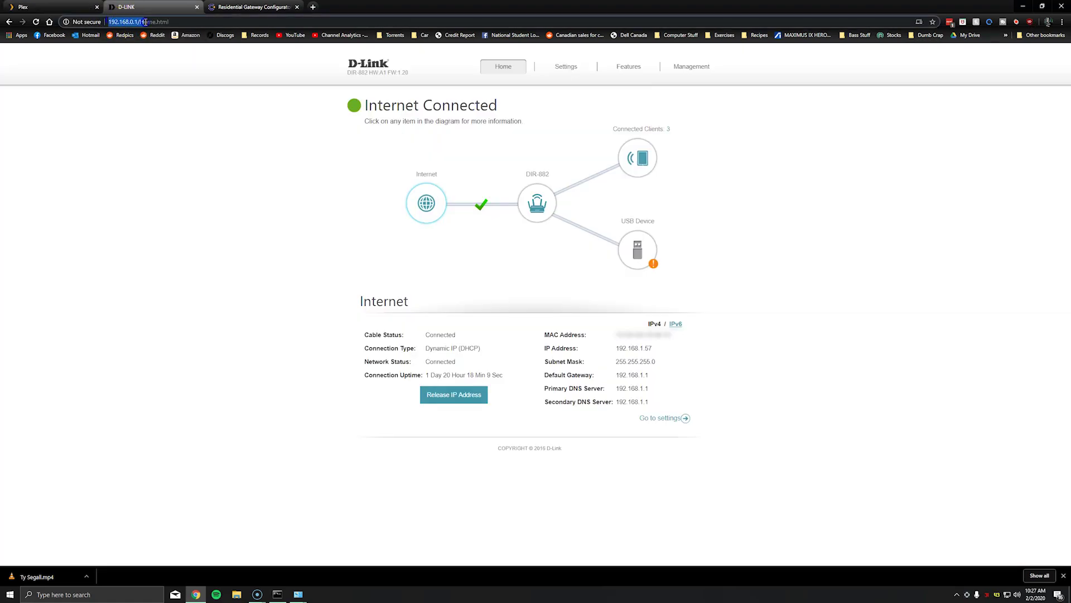
pyautogui.moveTo(146, 22); pyautogui.dragTo(170, 22)
pyautogui.moveTo(642, 66)
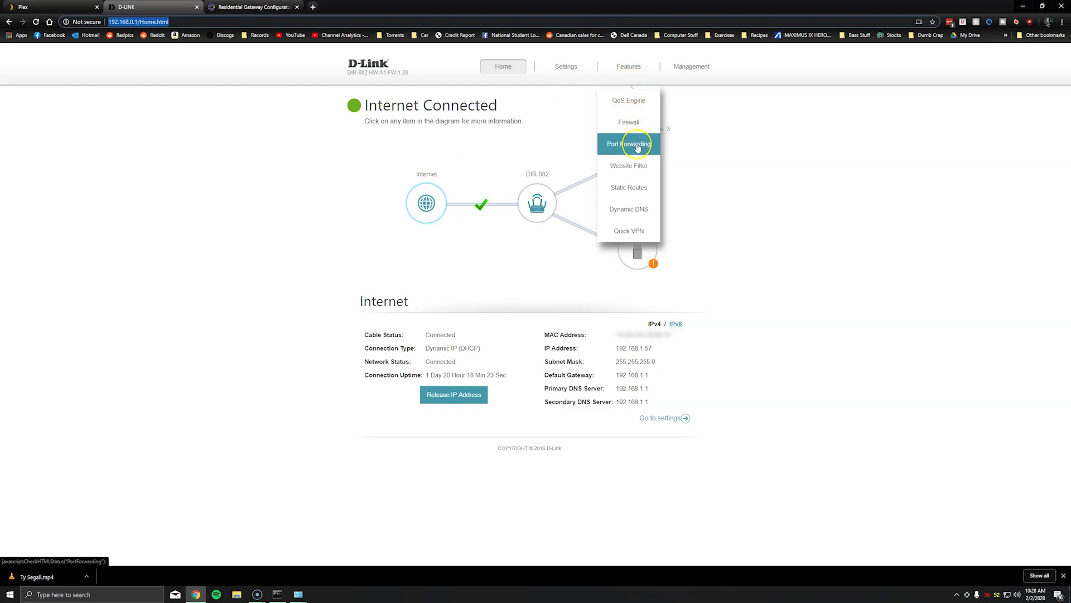
# - Open the D-Link Port Forwarding page and edit the Plex rule, checking local IP 192.168.0.175
pyautogui.click(637, 146)
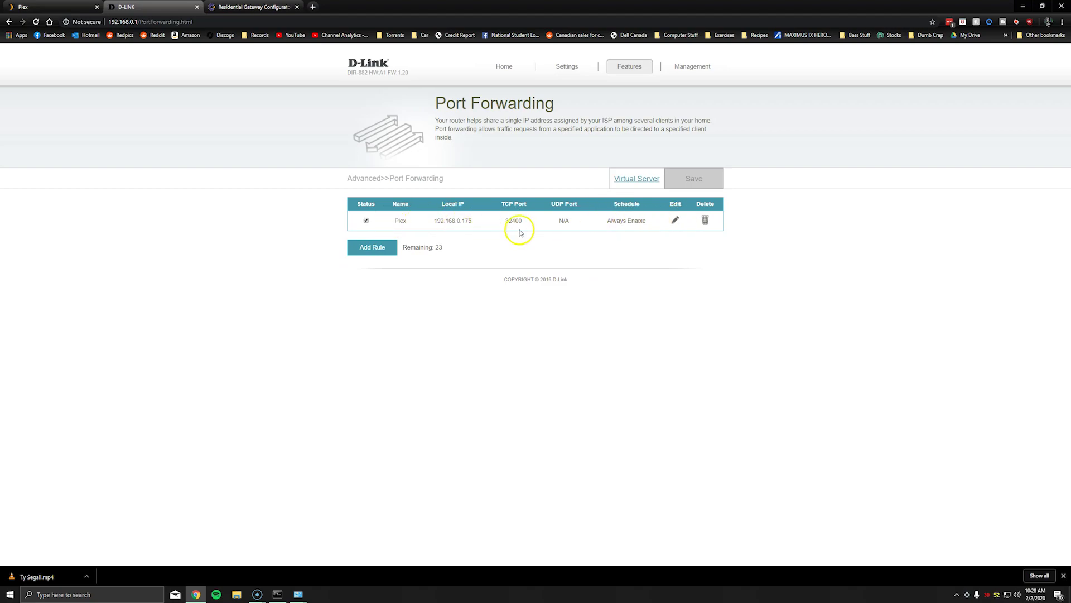
pyautogui.click(675, 220)
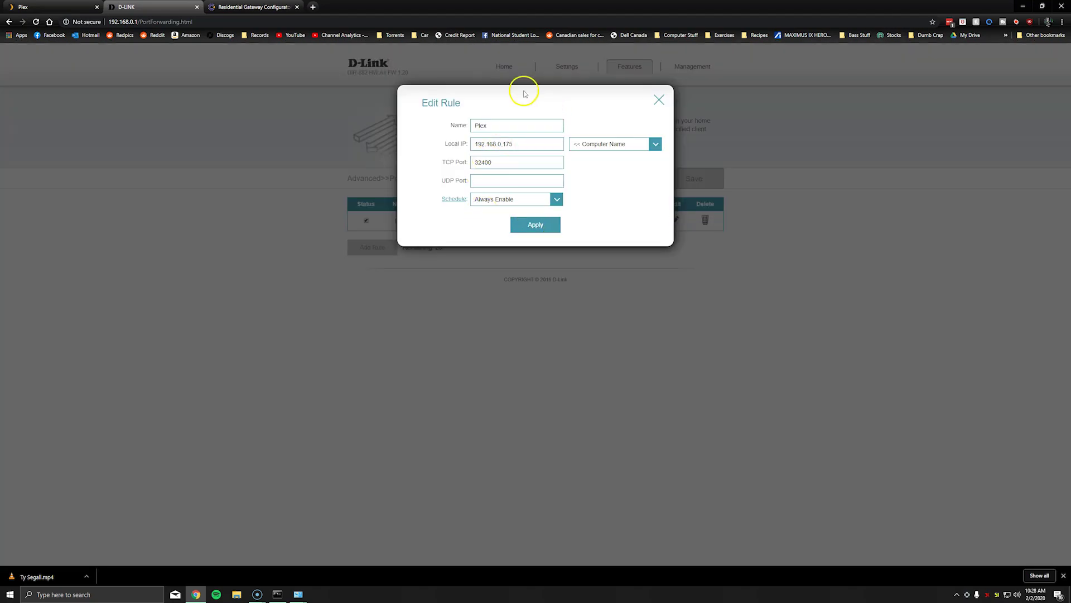
pyautogui.click(485, 126)
pyautogui.moveTo(511, 143); pyautogui.dragTo(472, 143)
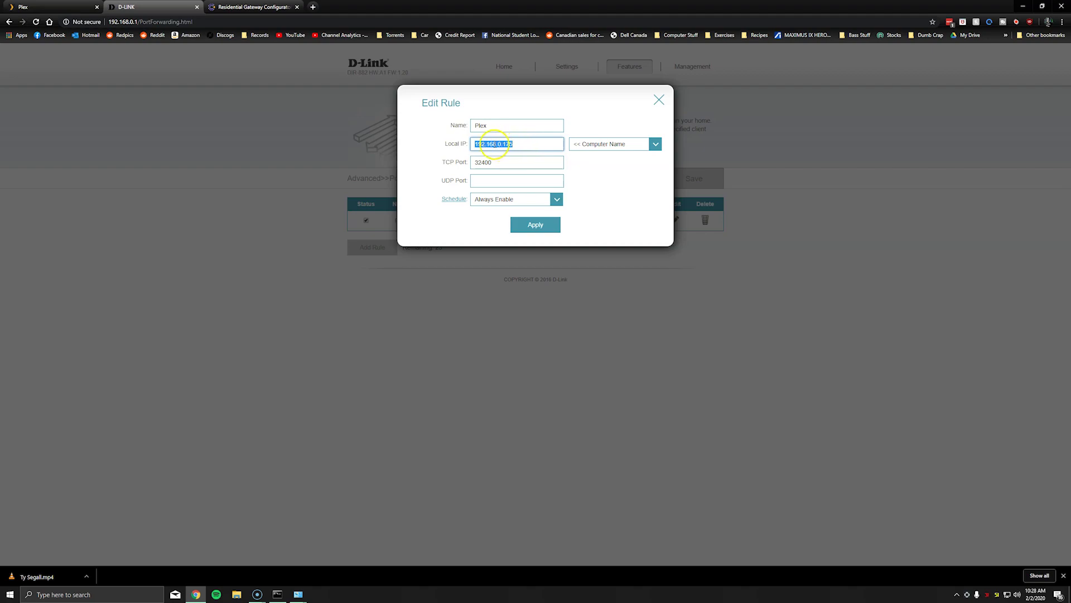
# - Cross-check the Plex server's private address, confirm TCP port 32400, and apply the rule
pyautogui.click(44, 7)
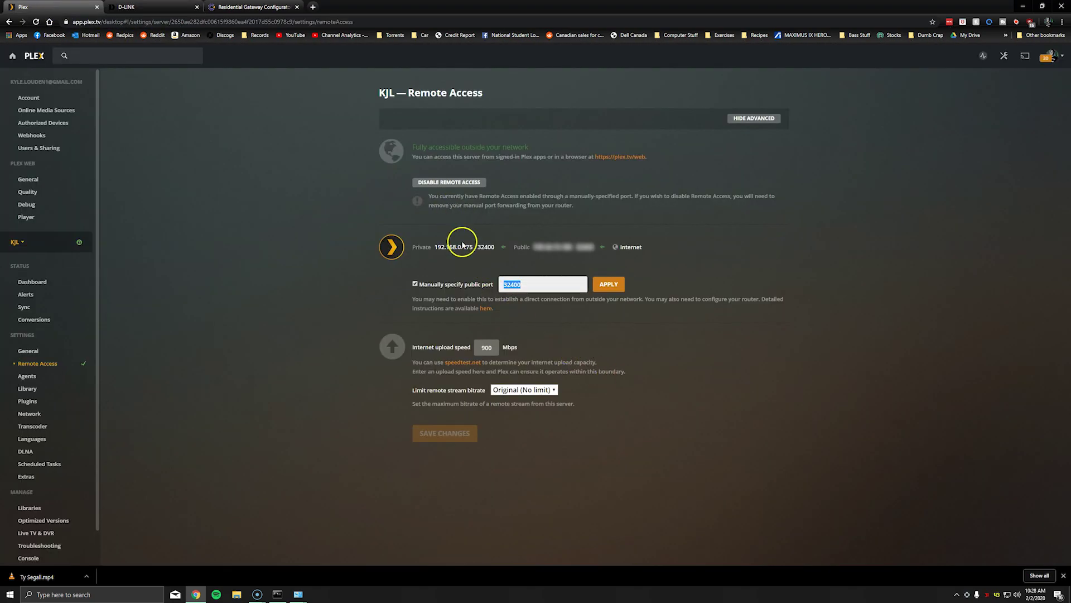
pyautogui.click(154, 10)
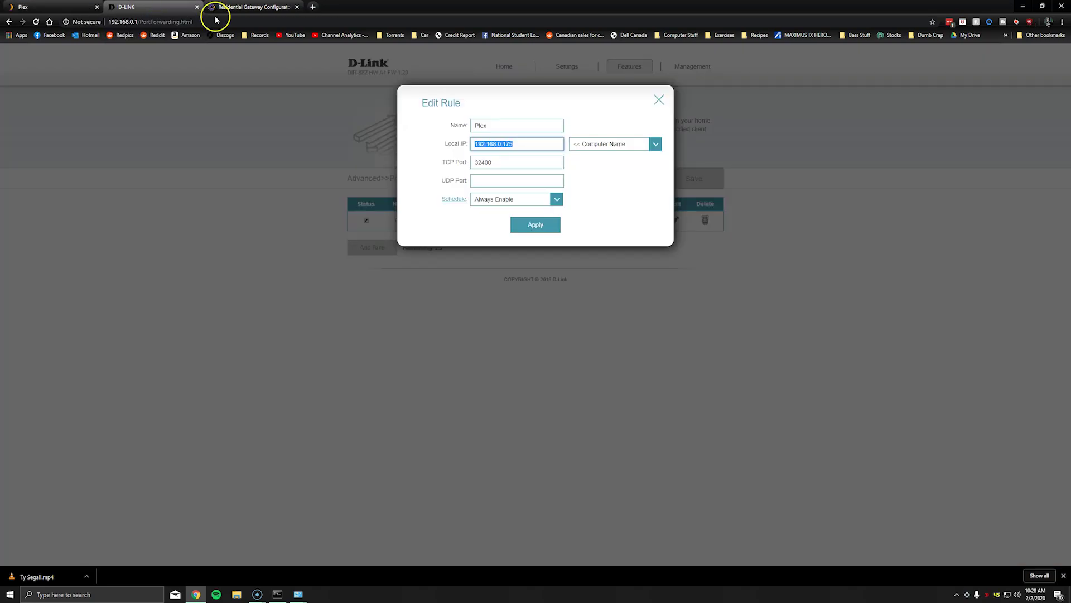
pyautogui.click(485, 162)
pyautogui.doubleClick(485, 162)
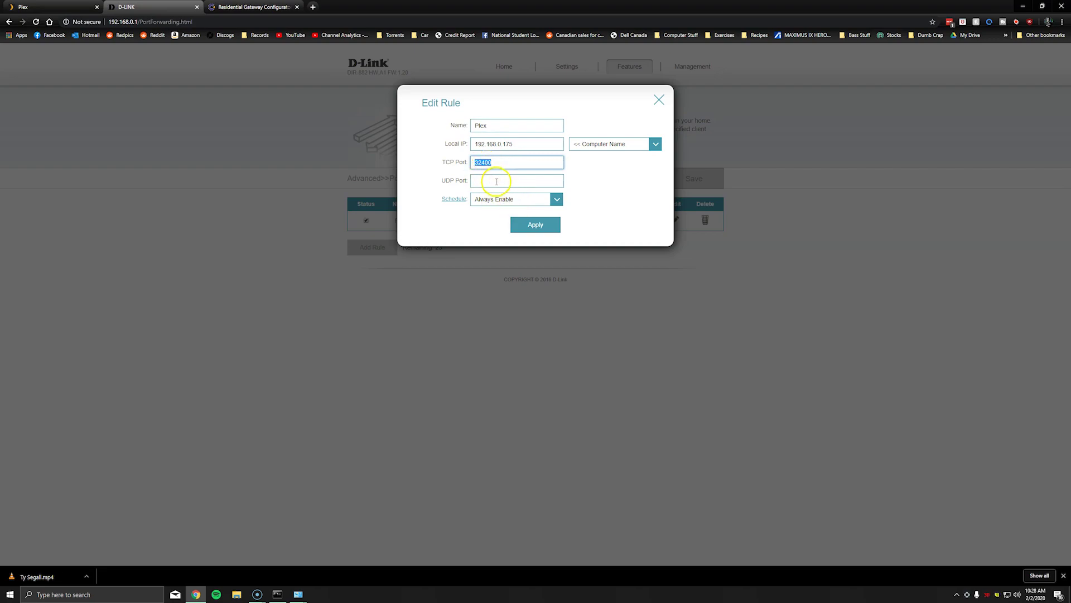
pyautogui.click(545, 228)
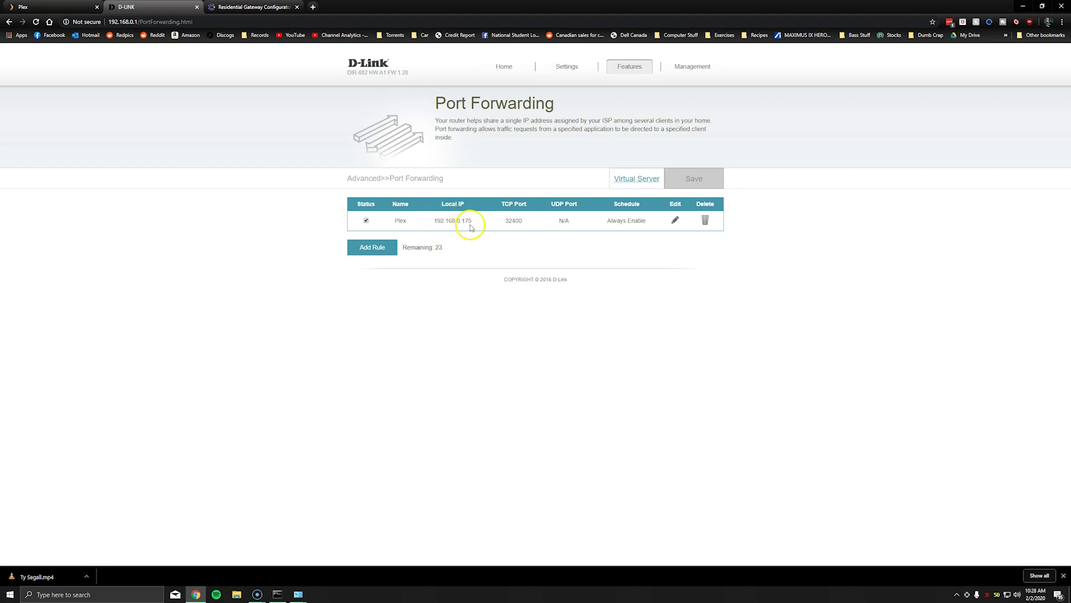
# - Review the saved rule (192.168.0.175, TCP 32400), the ISP gateway's forwarding, and D-Link gateway 192.168.1.1
pyautogui.moveTo(472, 225); pyautogui.dragTo(434, 221)
pyautogui.moveTo(521, 222); pyautogui.dragTo(506, 223)
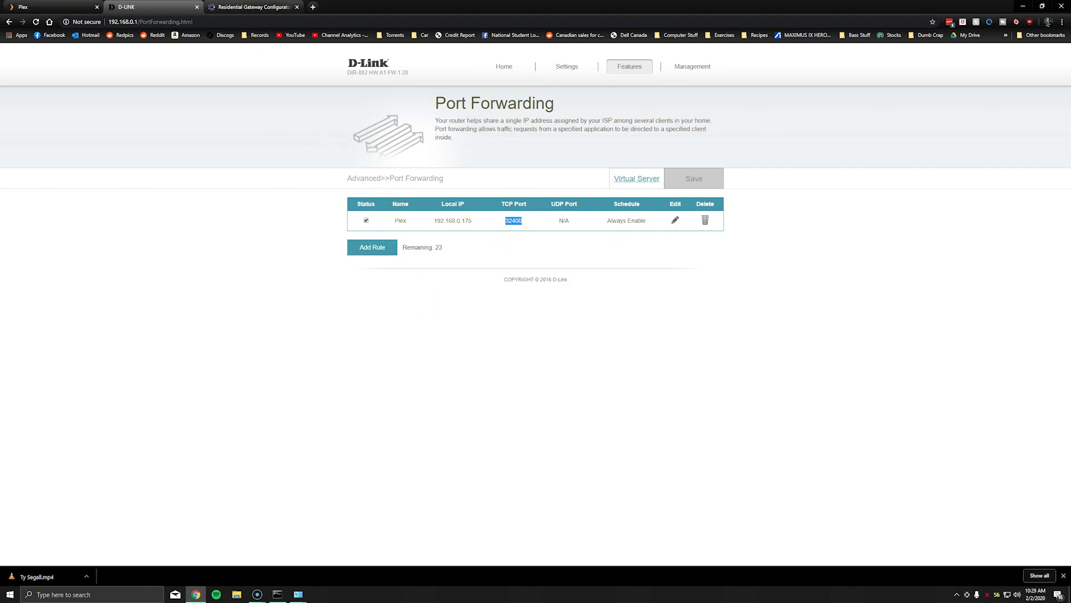
pyautogui.click(241, 6)
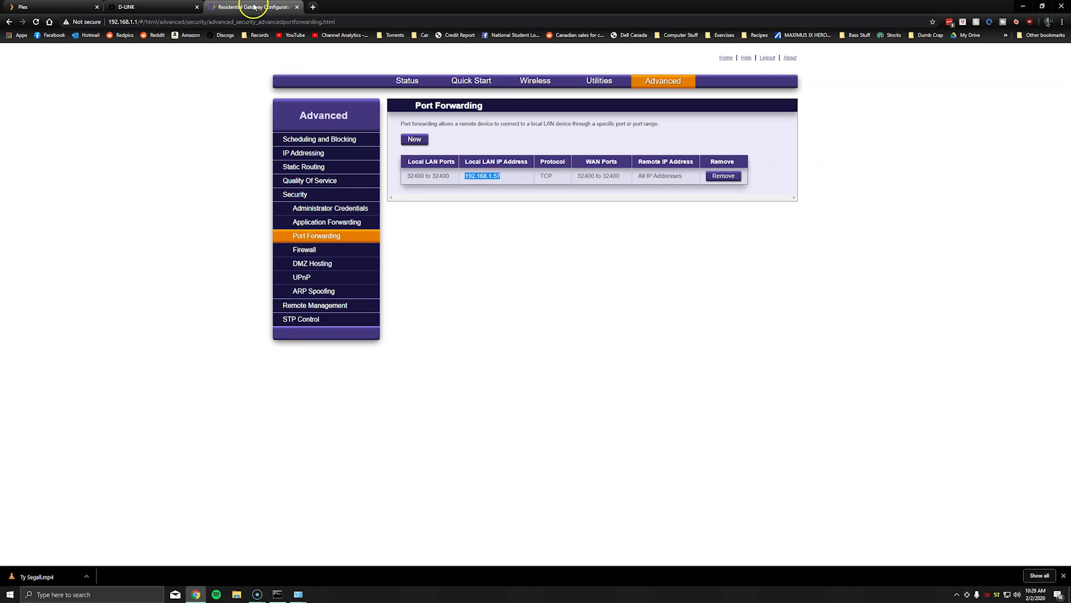
pyautogui.click(111, 22)
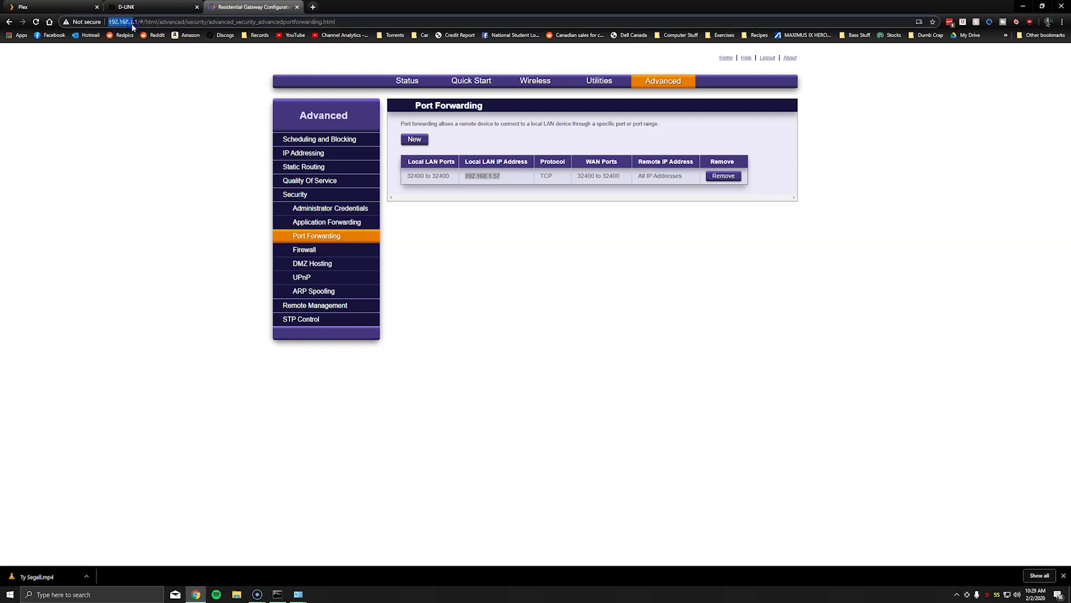
pyautogui.click(134, 6)
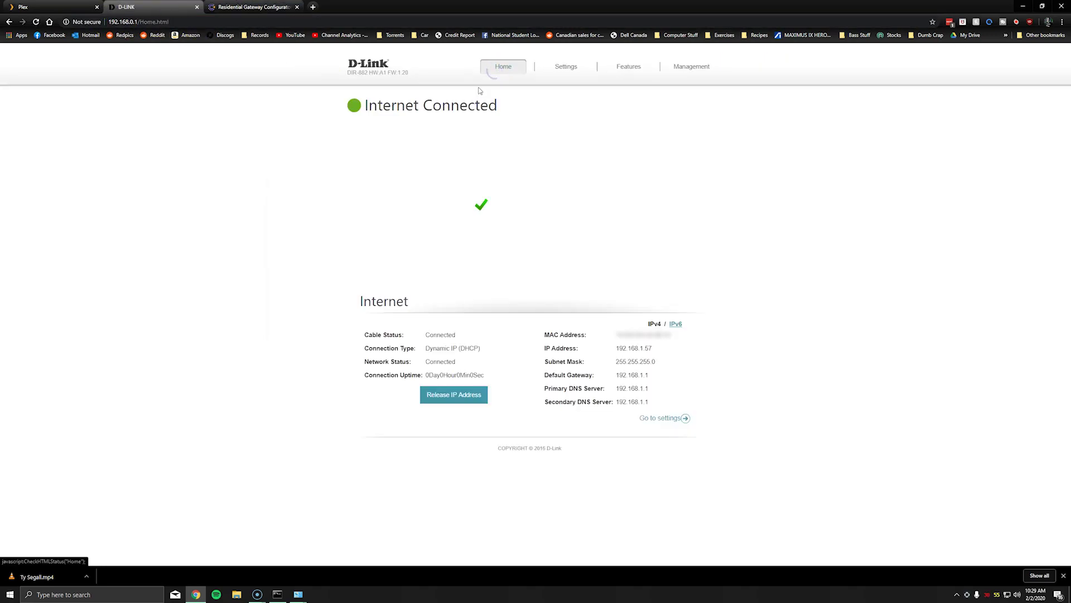
pyautogui.doubleClick(625, 377)
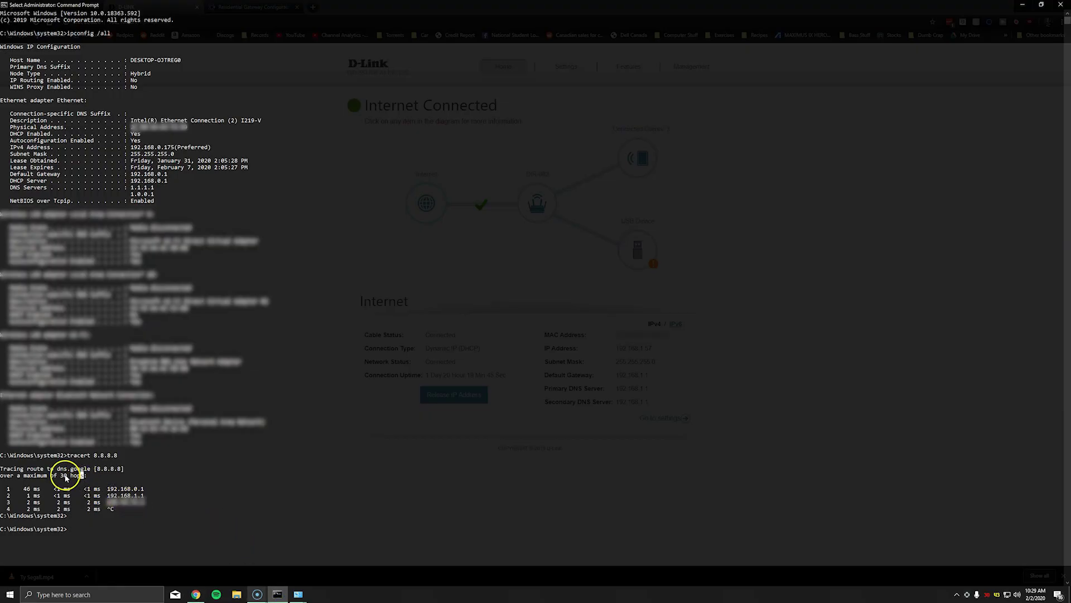
# - Highlight target 8.8.8.8 and hops 192.168.0.1 and 192.168.1.1 in the tracert output, then return to D-Link
pyautogui.click(95, 456)
pyautogui.moveTo(95, 456); pyautogui.dragTo(117, 457)
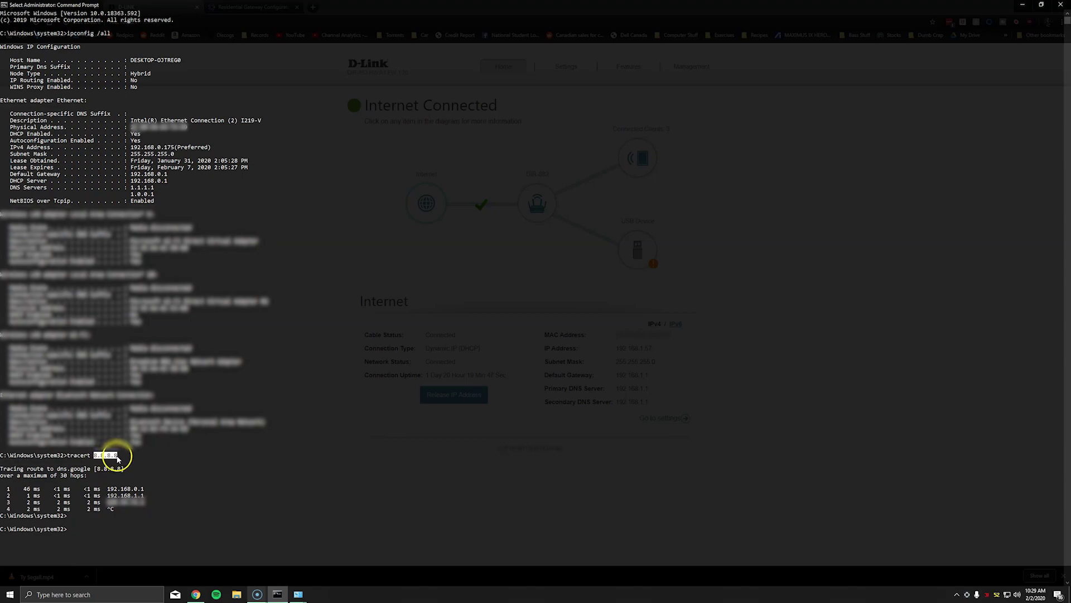
pyautogui.click(98, 462)
pyautogui.moveTo(108, 489); pyautogui.dragTo(147, 505)
pyautogui.click(111, 501)
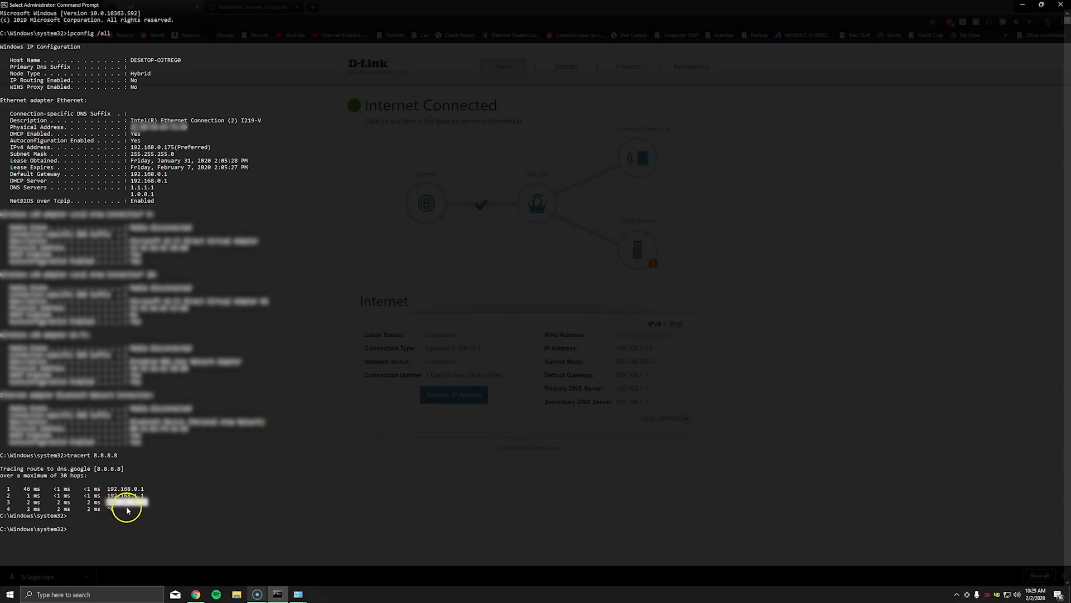
pyautogui.moveTo(109, 495); pyautogui.dragTo(143, 496)
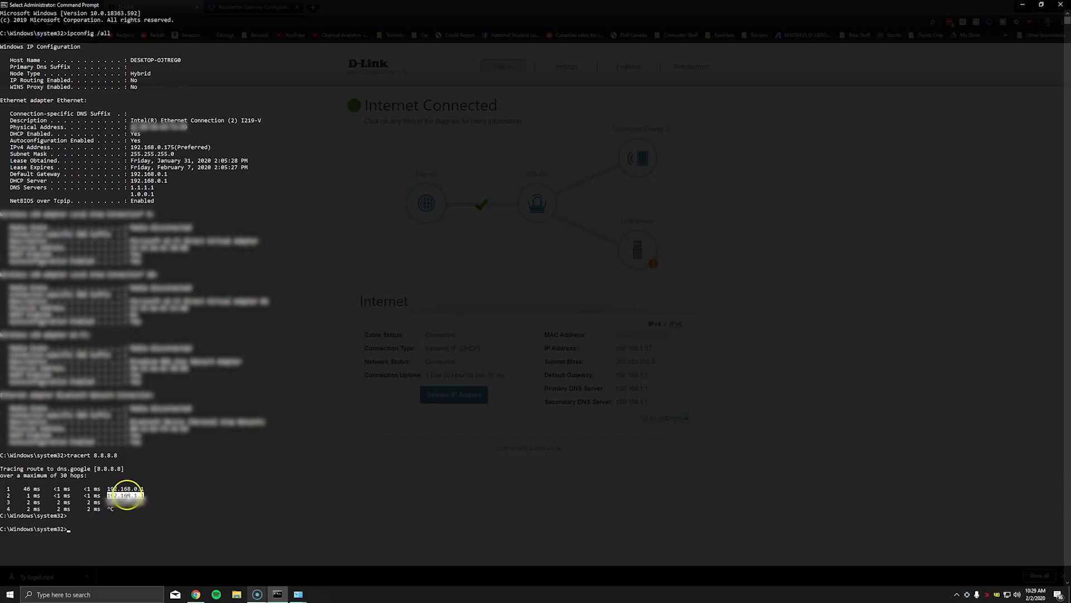
pyautogui.click(196, 594)
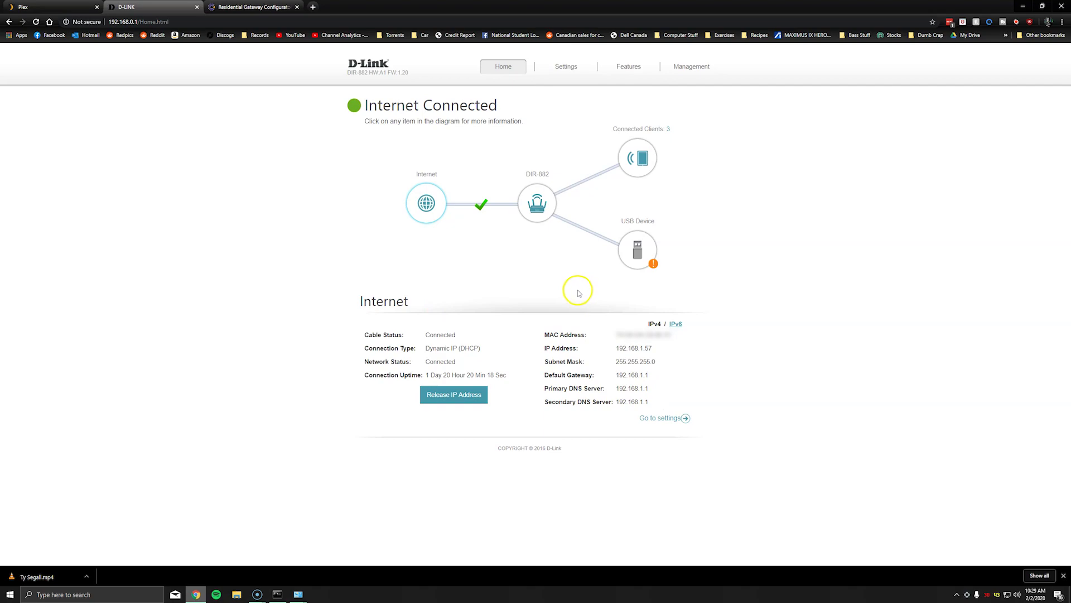
# - Remove the Residential Gateway's old port 32400 forwarding entry to 192.168.1.57, confirming with OK
pyautogui.click(268, 7)
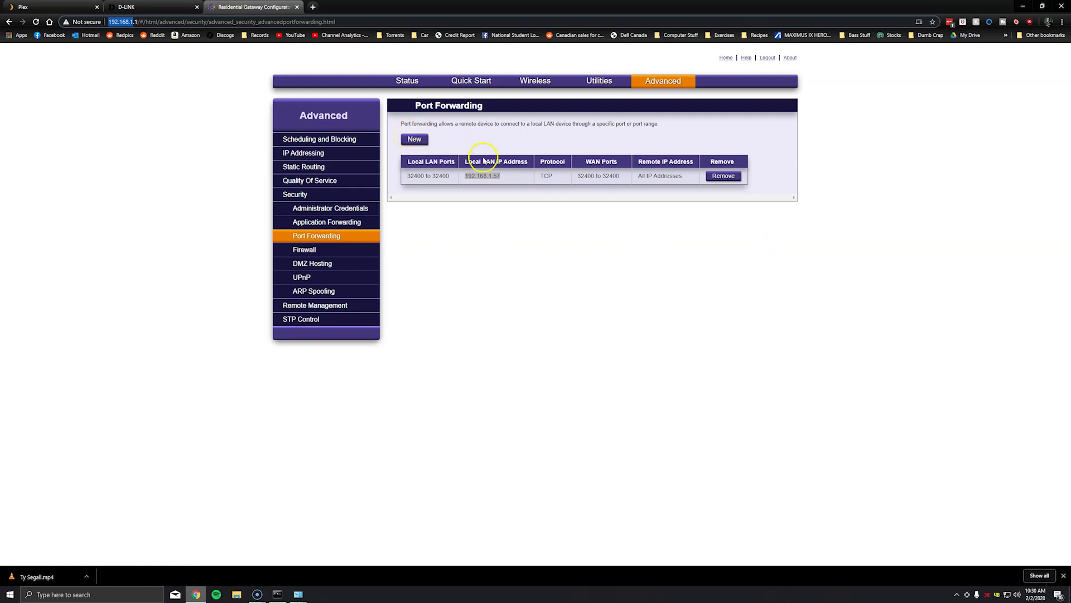
pyautogui.click(713, 178)
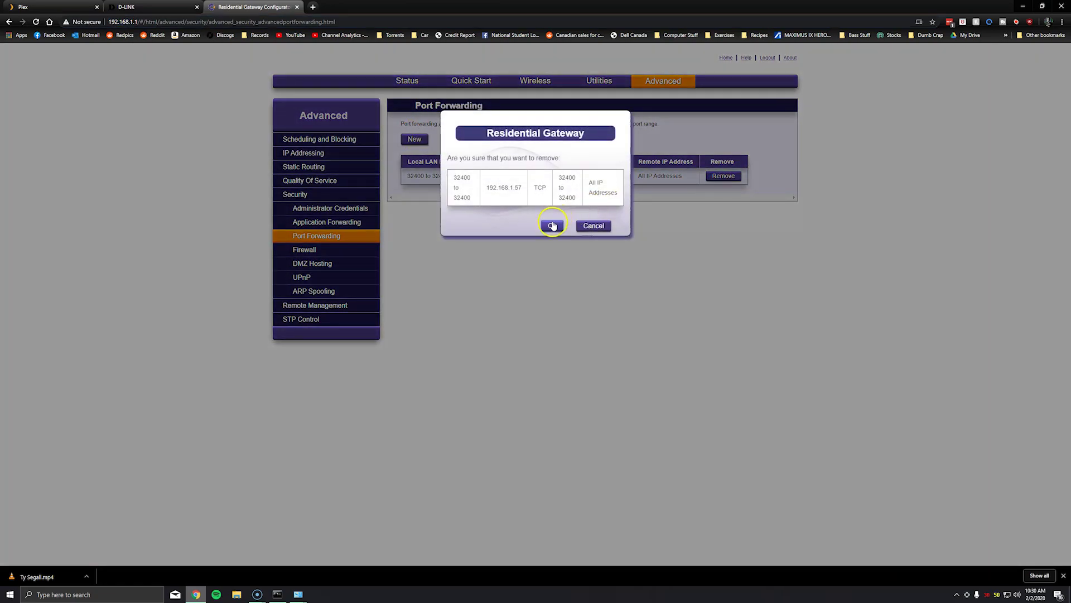
pyautogui.click(551, 222)
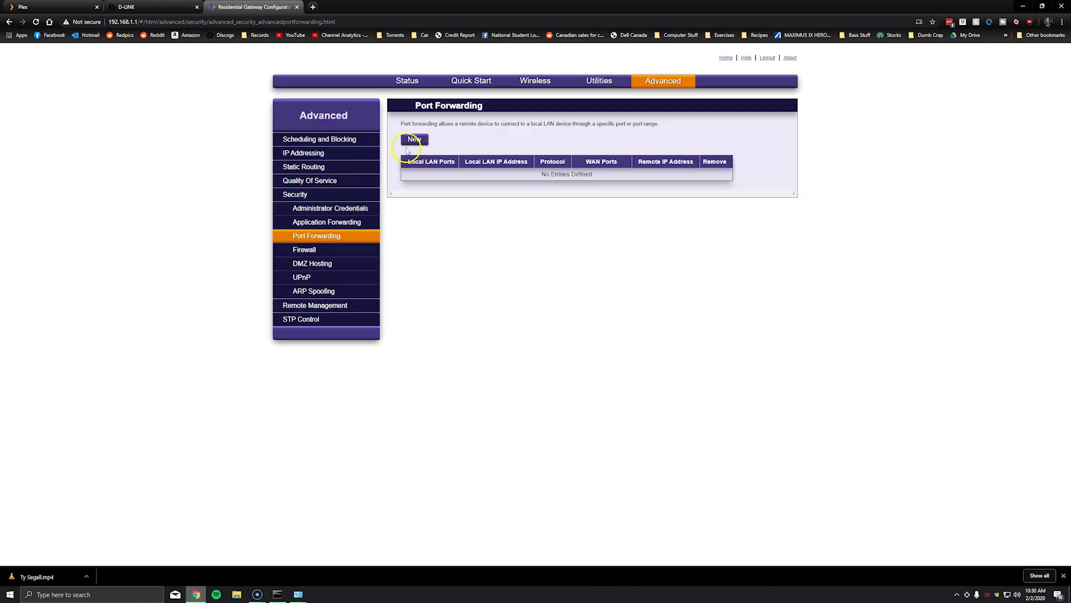
pyautogui.click(410, 141)
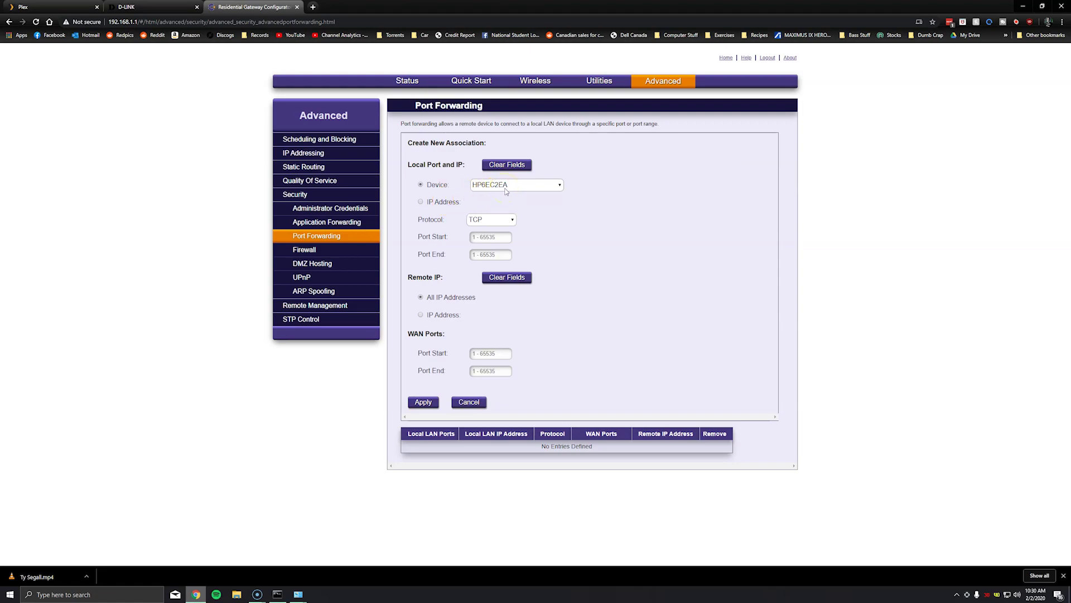
# - Start a new forwarding rule to IP address 192.168.1.57 using protocol TCP/UDP
pyautogui.click(428, 203)
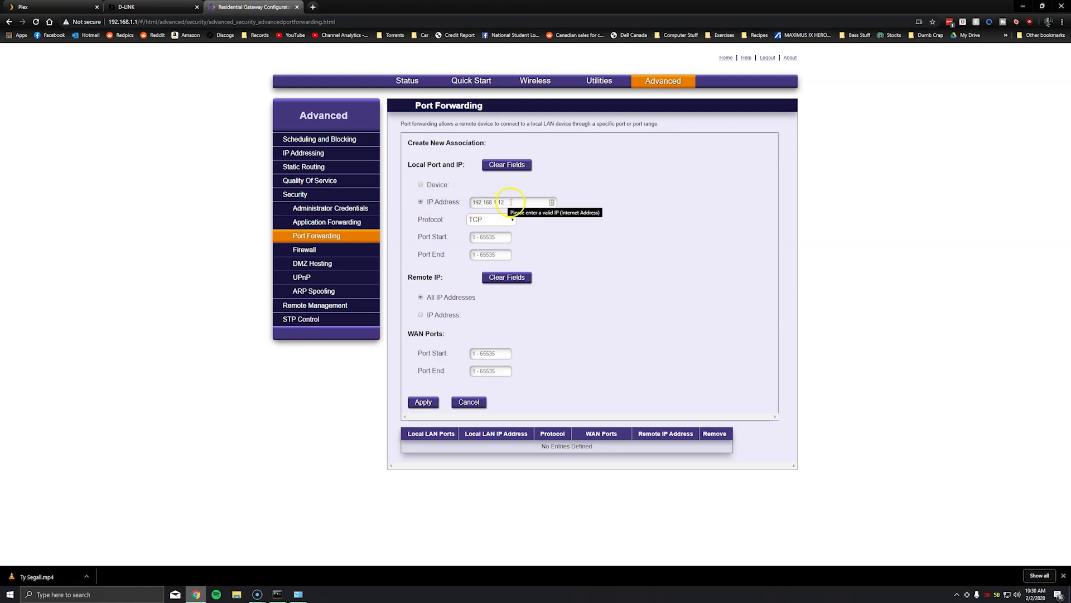
pyautogui.moveTo(511, 202); pyautogui.dragTo(466, 188)
pyautogui.write('192.168')
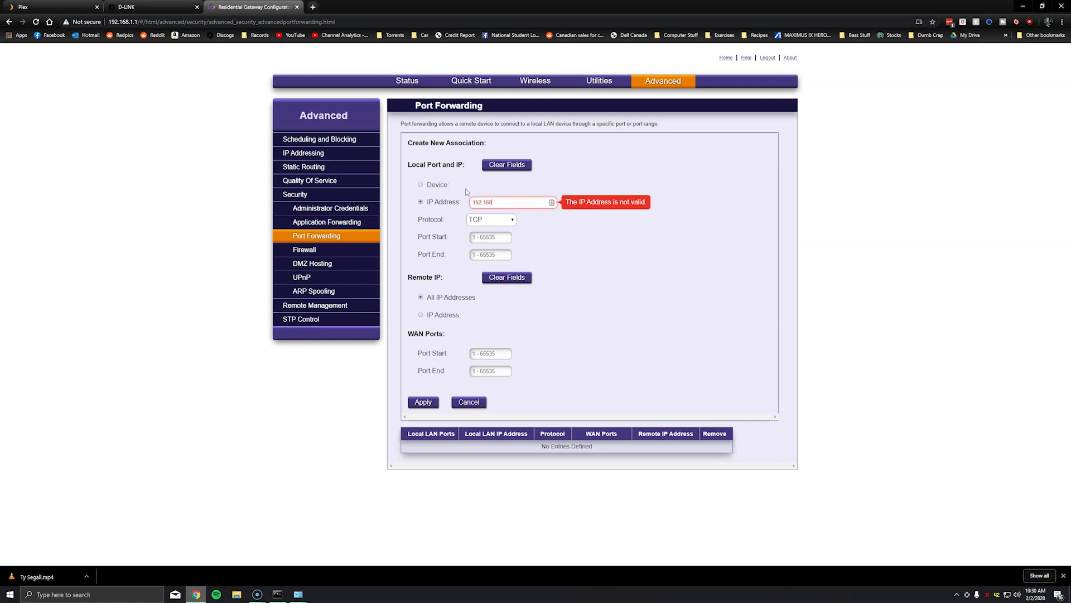
pyautogui.write('.1.57')
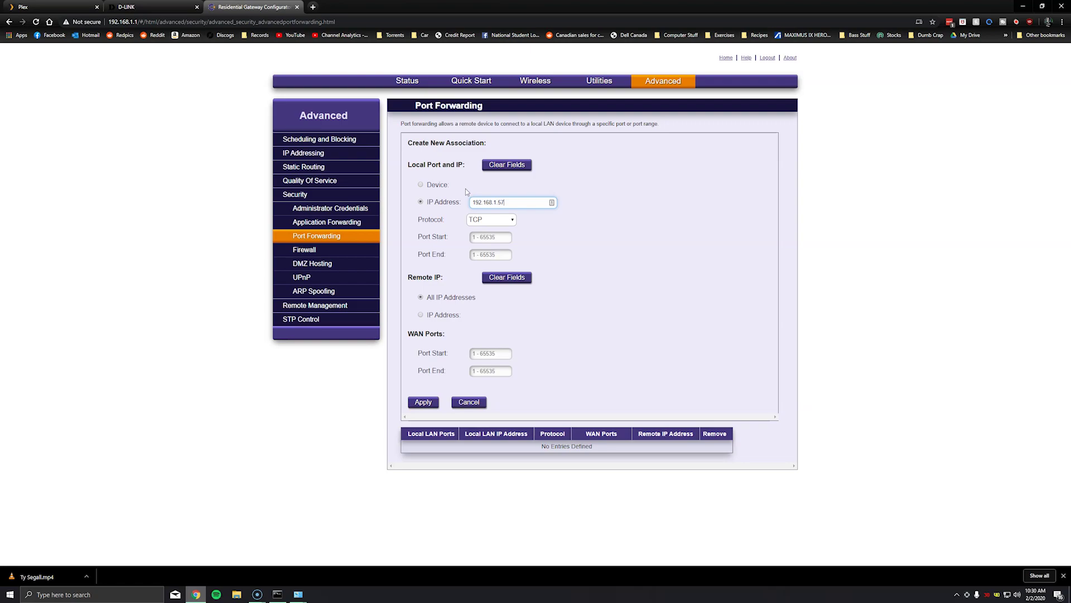
pyautogui.click(491, 219)
pyautogui.click(486, 247)
# - Set the LAN and WAN start and end ports to 32400 and apply the rule
pyautogui.click(474, 237)
pyautogui.press('Tab')
pyautogui.write('3')
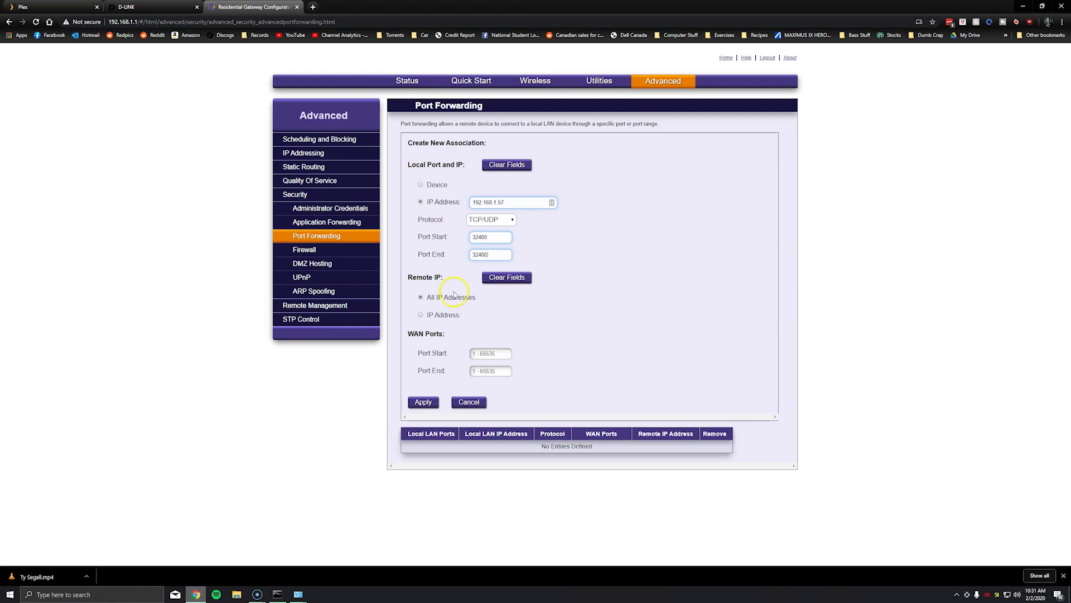
pyautogui.click(437, 353)
pyautogui.write('32400')
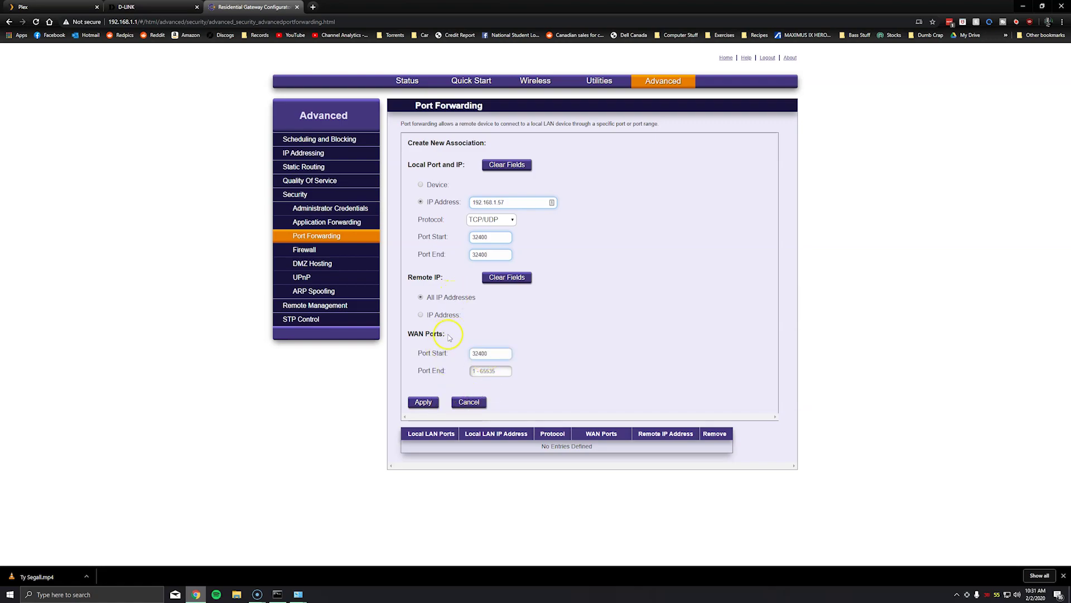
pyautogui.click(490, 371)
pyautogui.write('3')
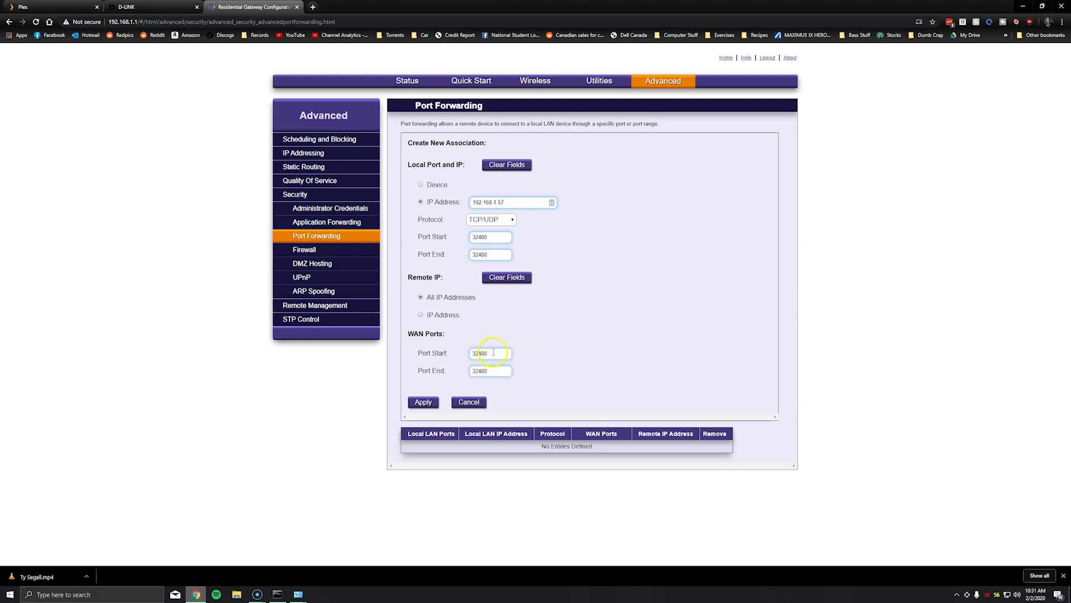
pyautogui.click(433, 406)
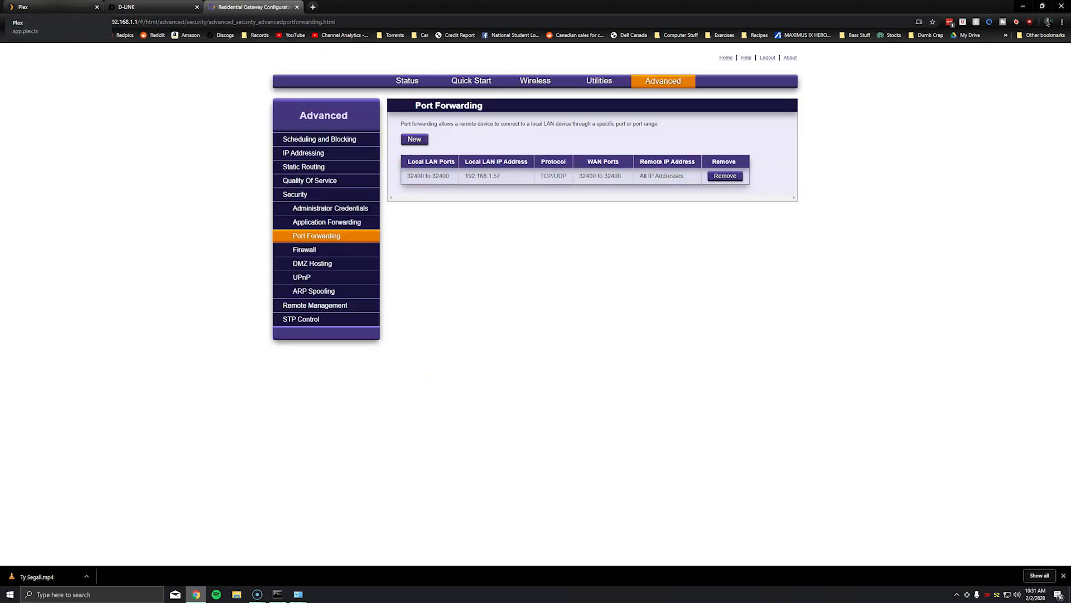
# - Back in Plex, re-apply manual public port 32400 and enable remote access
pyautogui.click(50, 7)
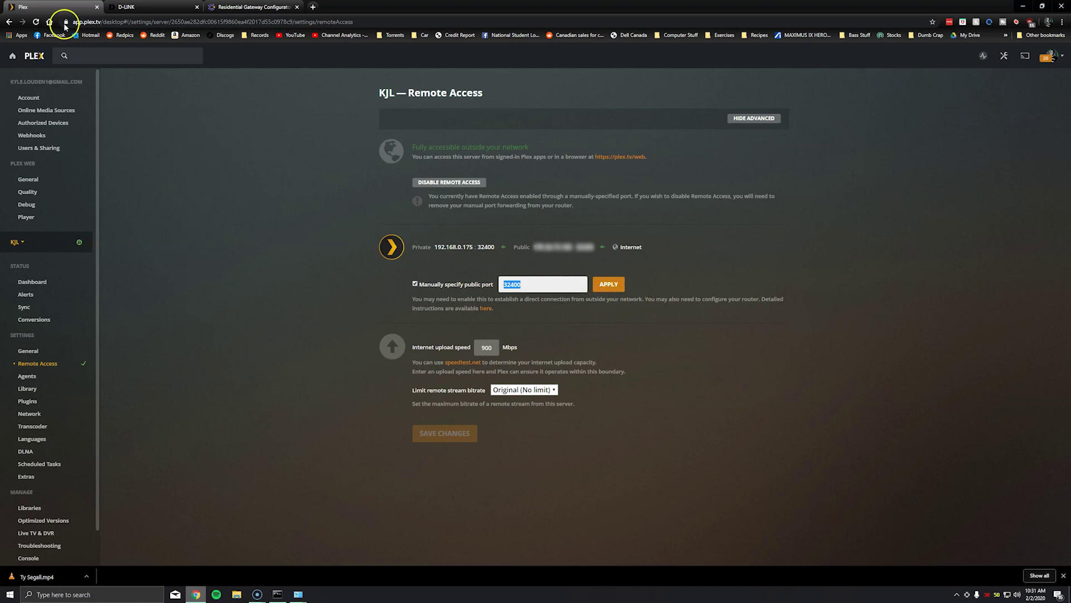
pyautogui.click(607, 287)
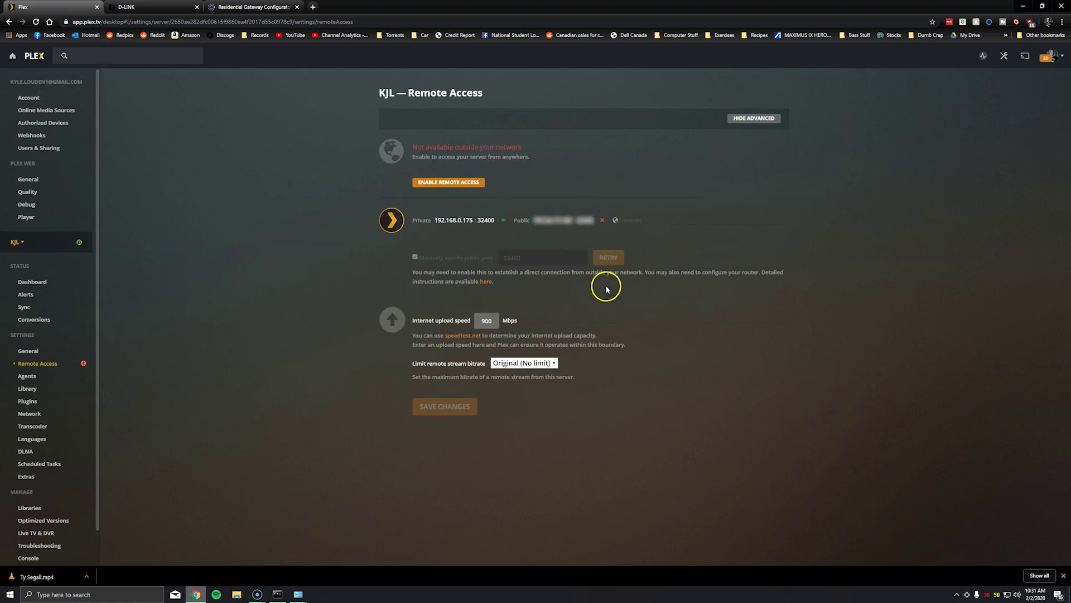
pyautogui.click(426, 187)
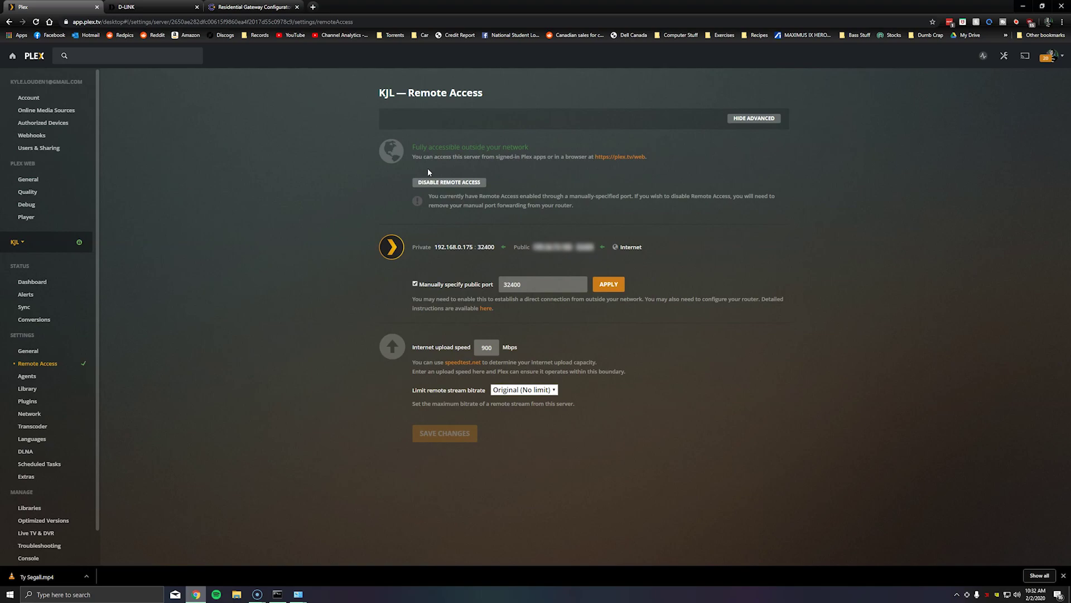
pyautogui.click(88, 363)
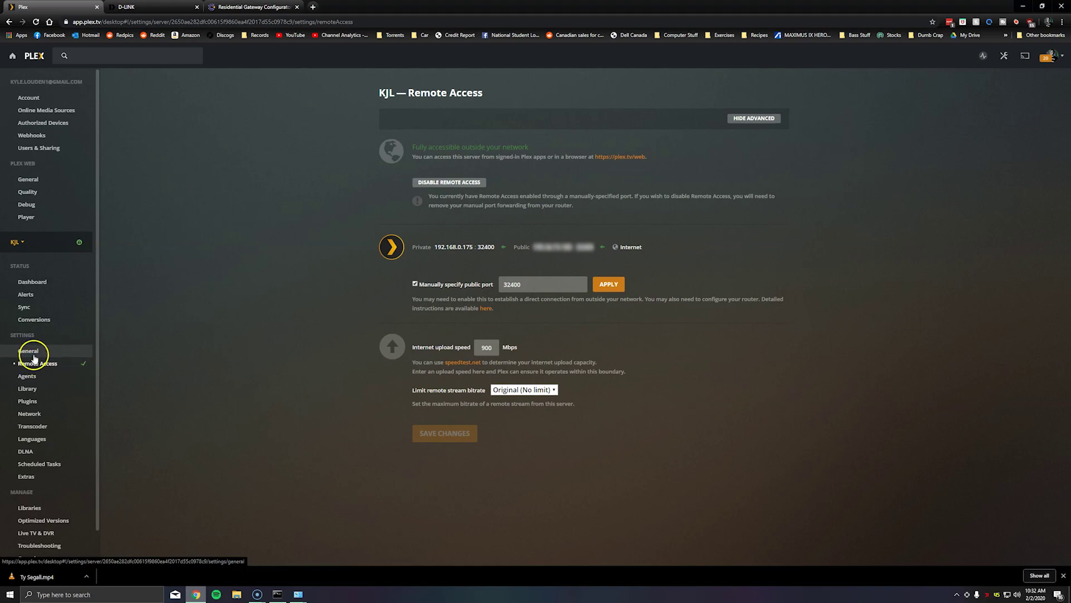